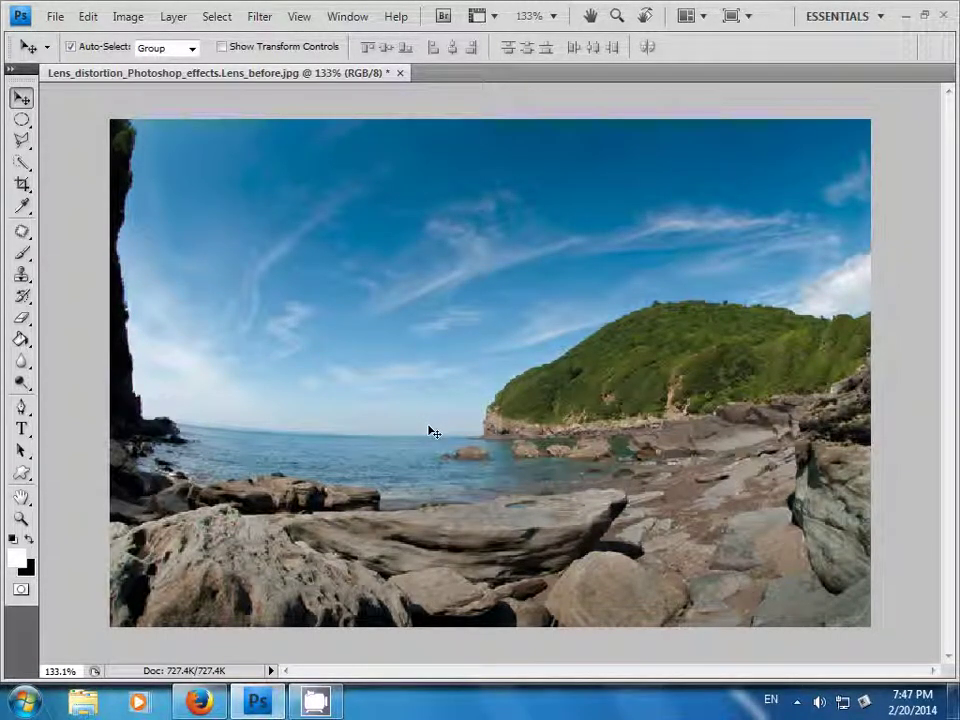
# Step: Open the Lens Flare dialog from Filter > Render and move it clear of the photo
pyautogui.scroll(1, 440, 426)
pyautogui.scroll(-1, 440, 426)
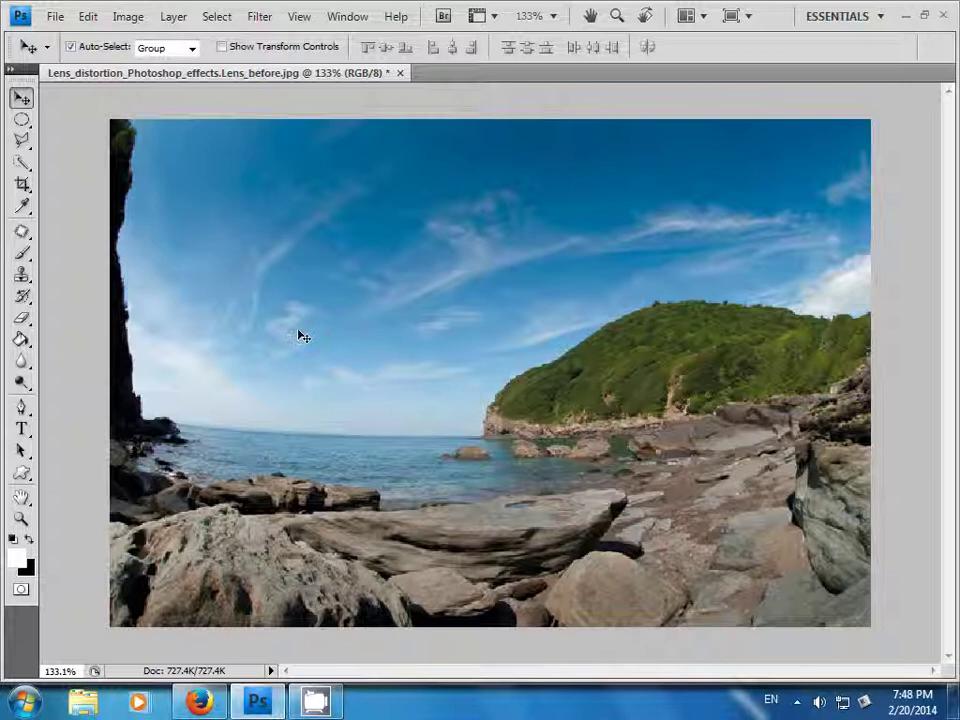
pyautogui.scroll(2, 211, 410)
pyautogui.scroll(-1, 193, 405)
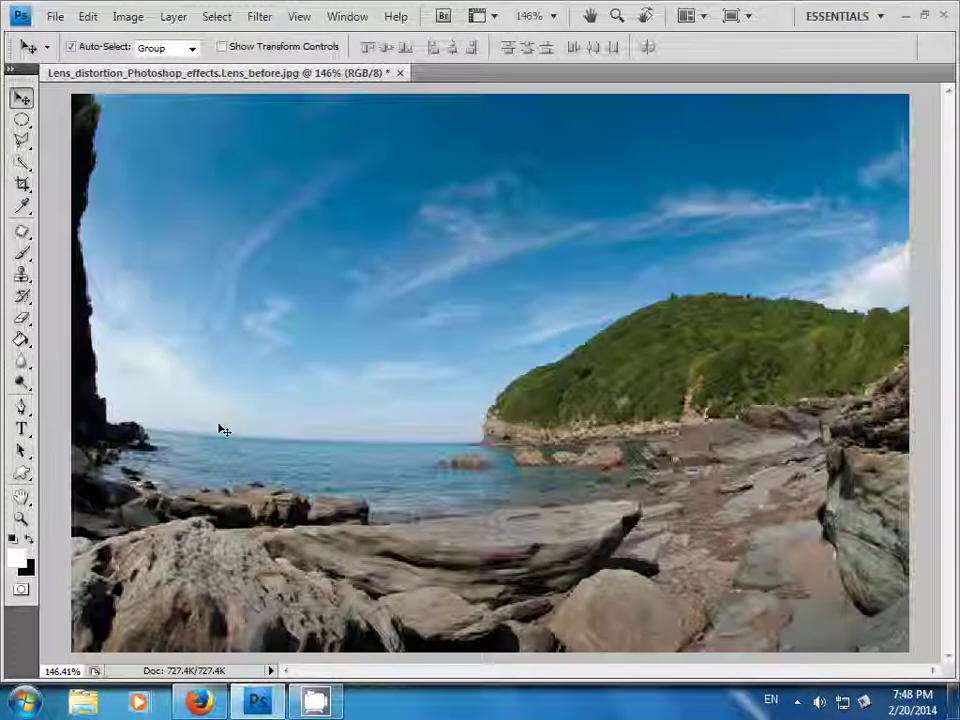
pyautogui.scroll(-1, 221, 428)
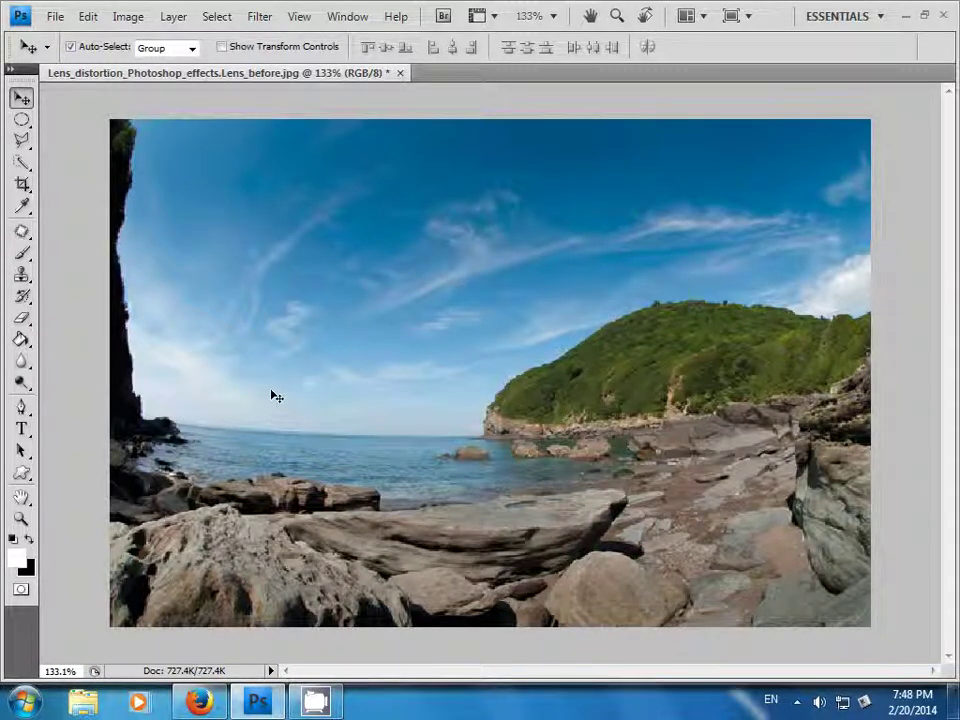
pyautogui.click(257, 21)
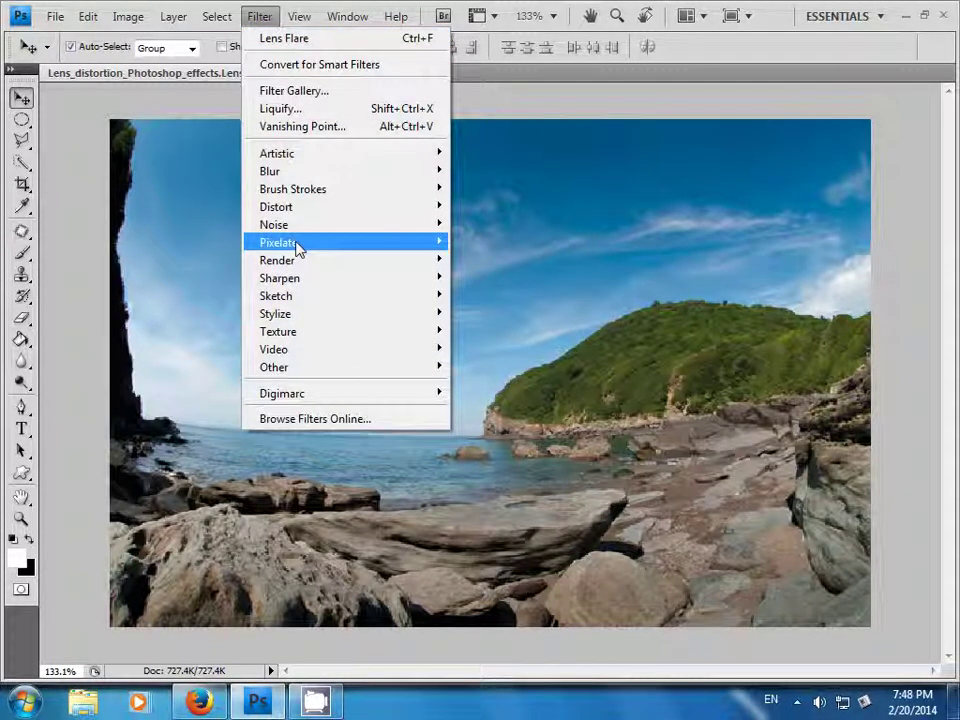
pyautogui.moveTo(277, 260)
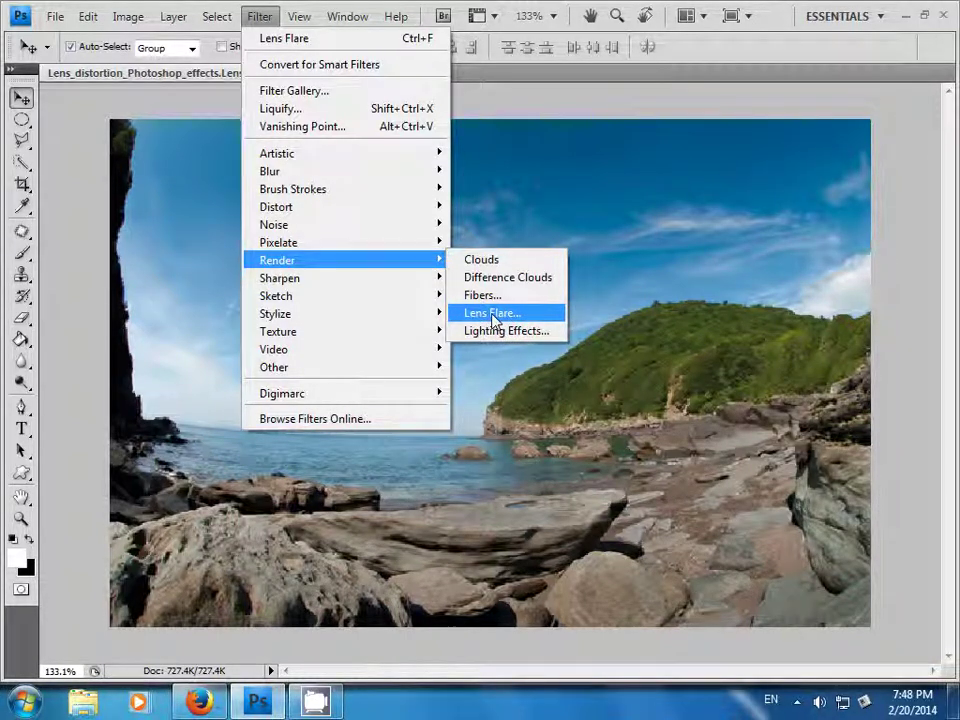
pyautogui.click(493, 320)
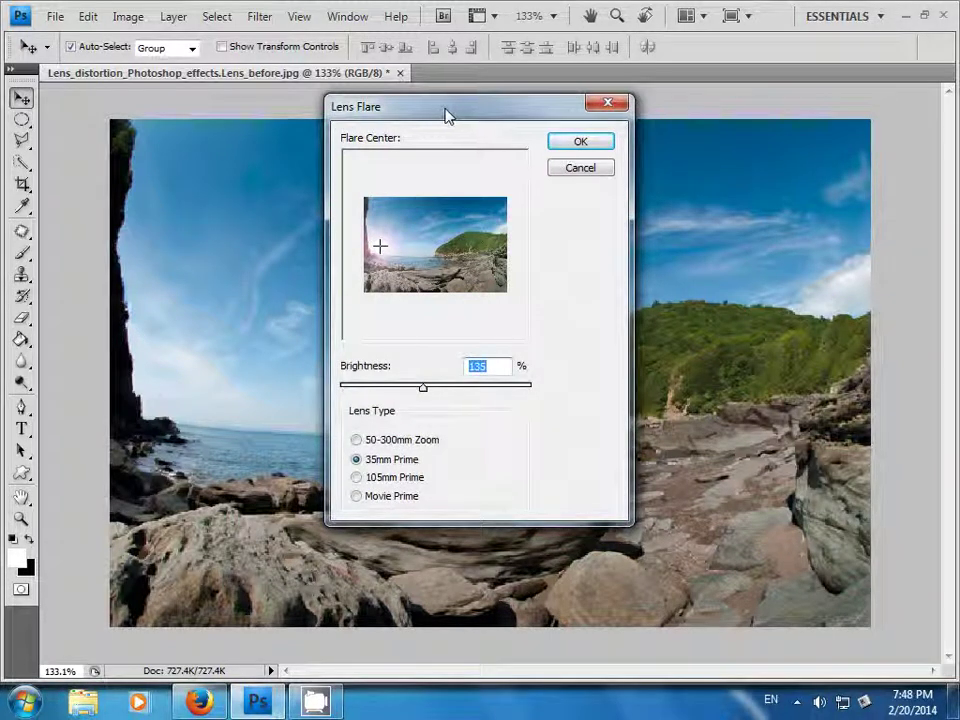
pyautogui.moveTo(440, 114); pyautogui.dragTo(705, 144)
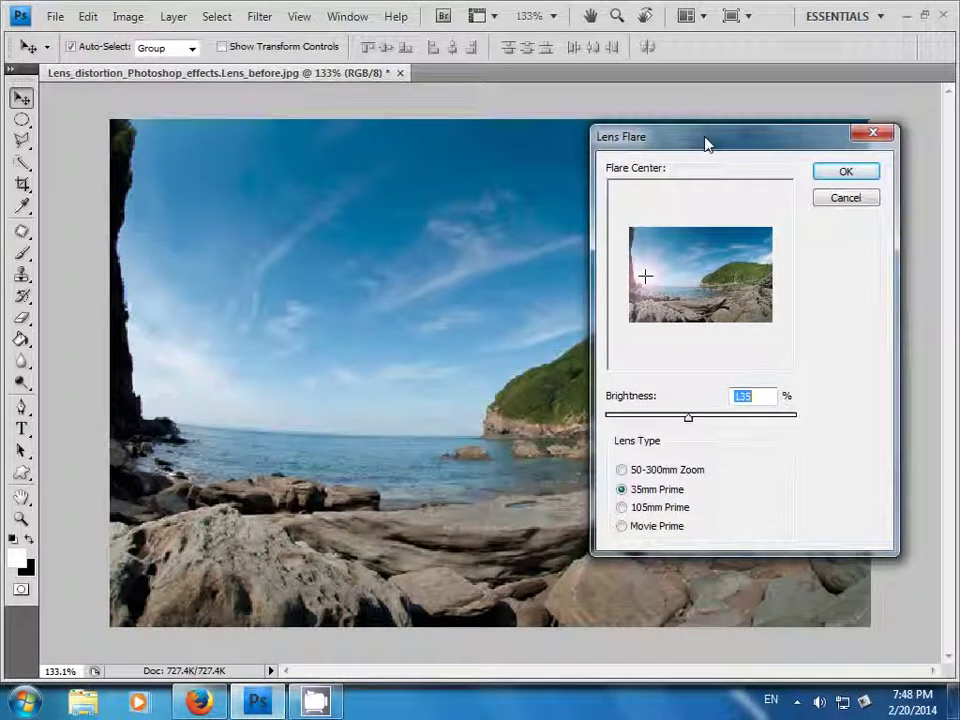
# Step: Centre a 35mm Prime flare in the sky above the hill at 106% brightness and apply it
pyautogui.click(645, 276)
pyautogui.click(674, 268)
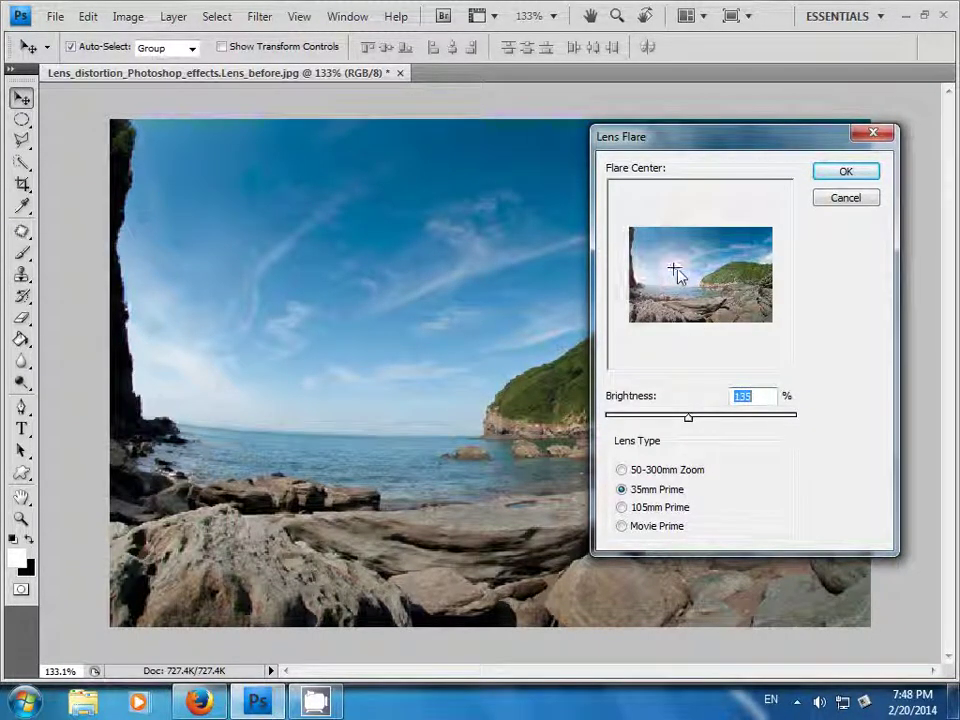
pyautogui.click(706, 254)
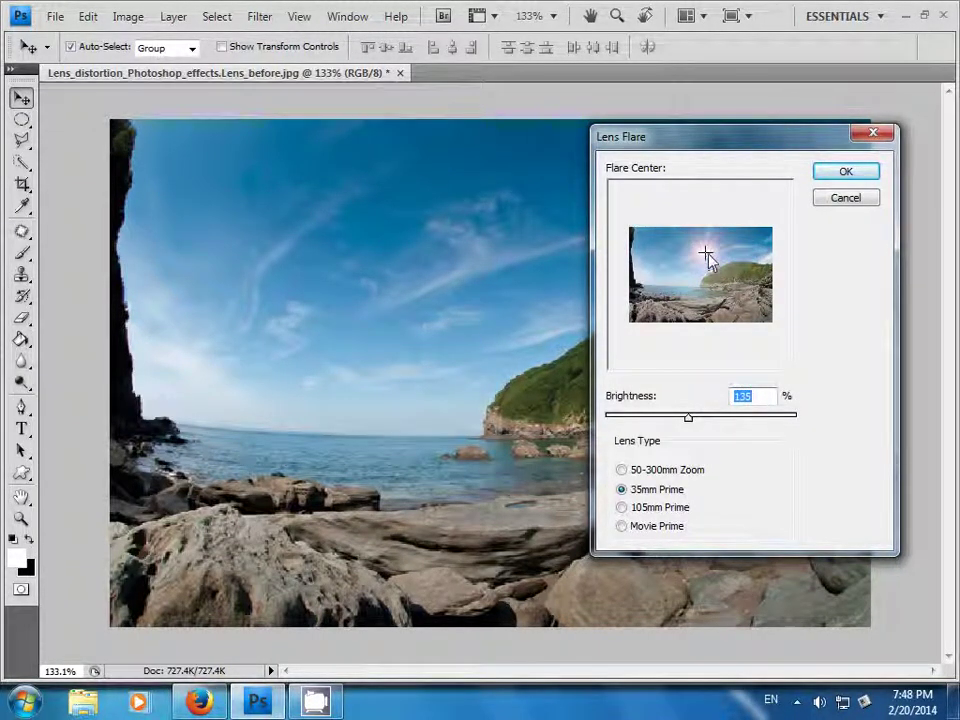
pyautogui.click(733, 249)
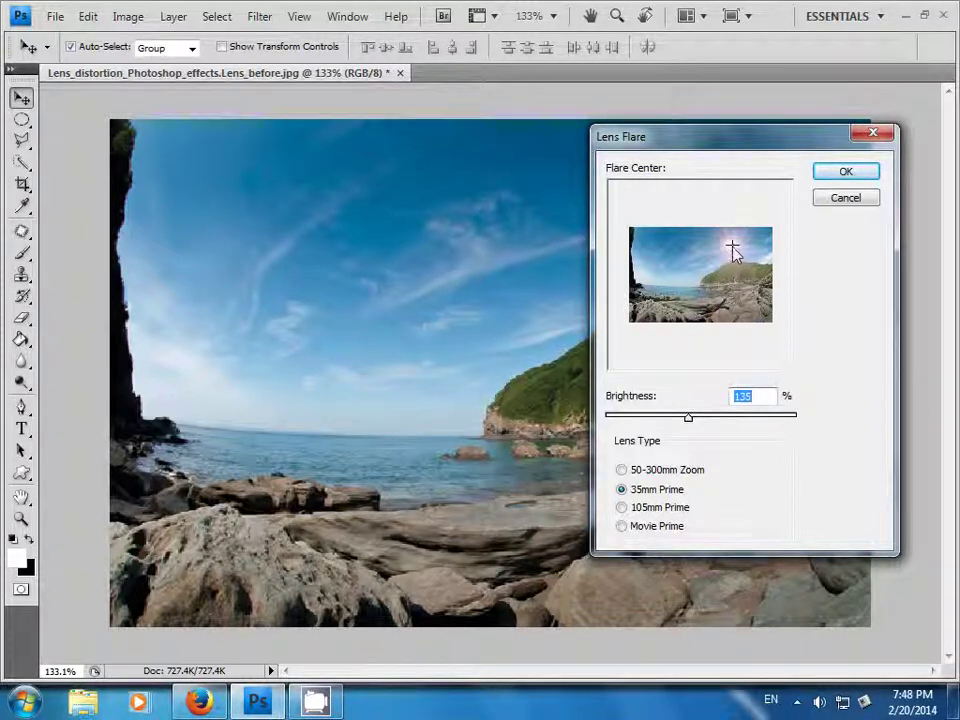
pyautogui.click(729, 248)
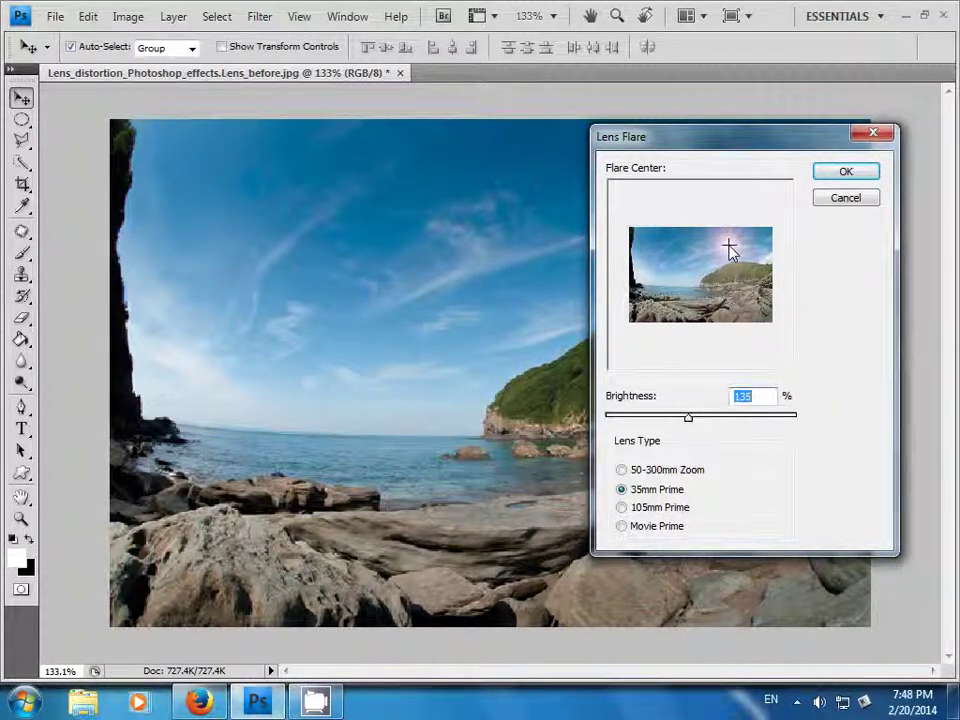
pyautogui.moveTo(689, 419)
pyautogui.mouseDown()
pyautogui.moveTo(651, 420)
pyautogui.moveTo(697, 424)
pyautogui.moveTo(684, 419)
pyautogui.mouseUp()
pyautogui.click(848, 175)
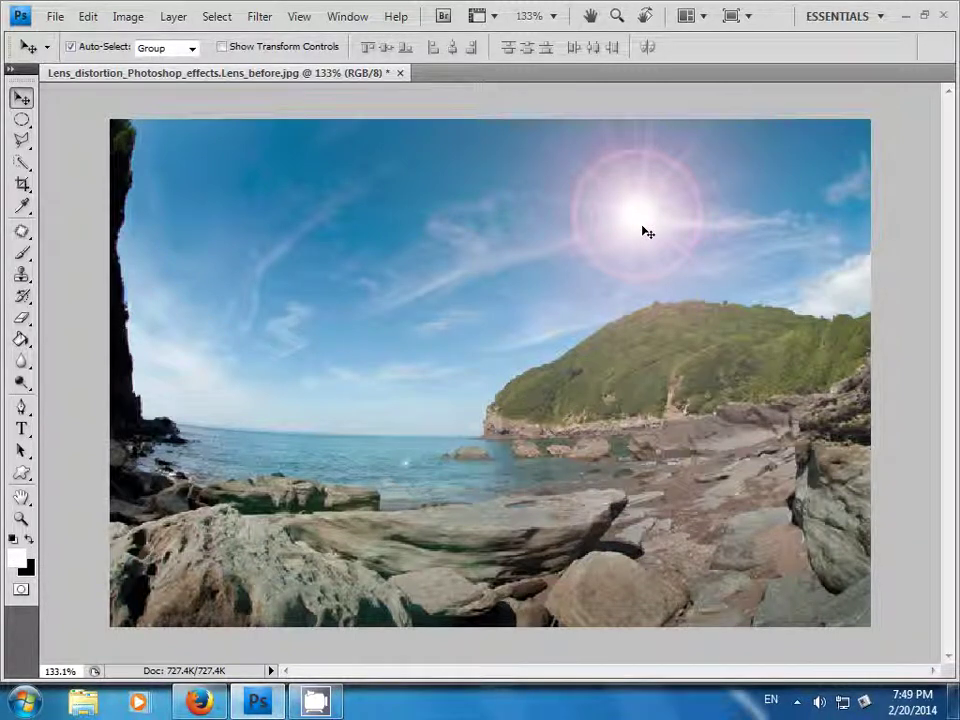
pyautogui.click(259, 17)
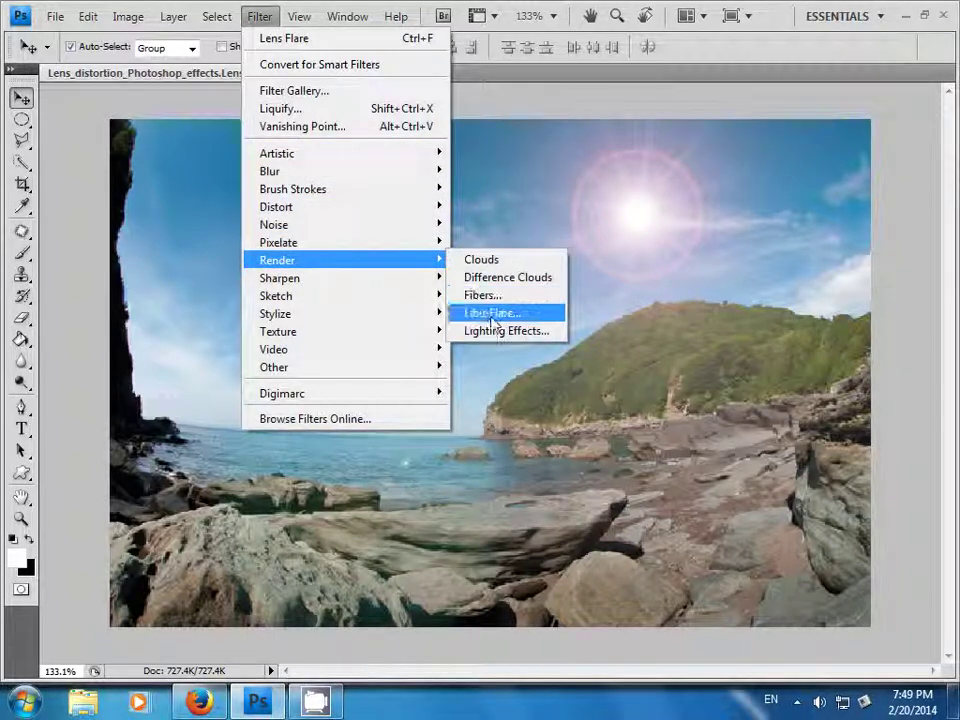
# Step: Apply a second flare at the same sky spot using the 50-300mm Zoom lens at 112% brightness
pyautogui.click(492, 318)
pyautogui.moveTo(504, 108); pyautogui.dragTo(812, 160)
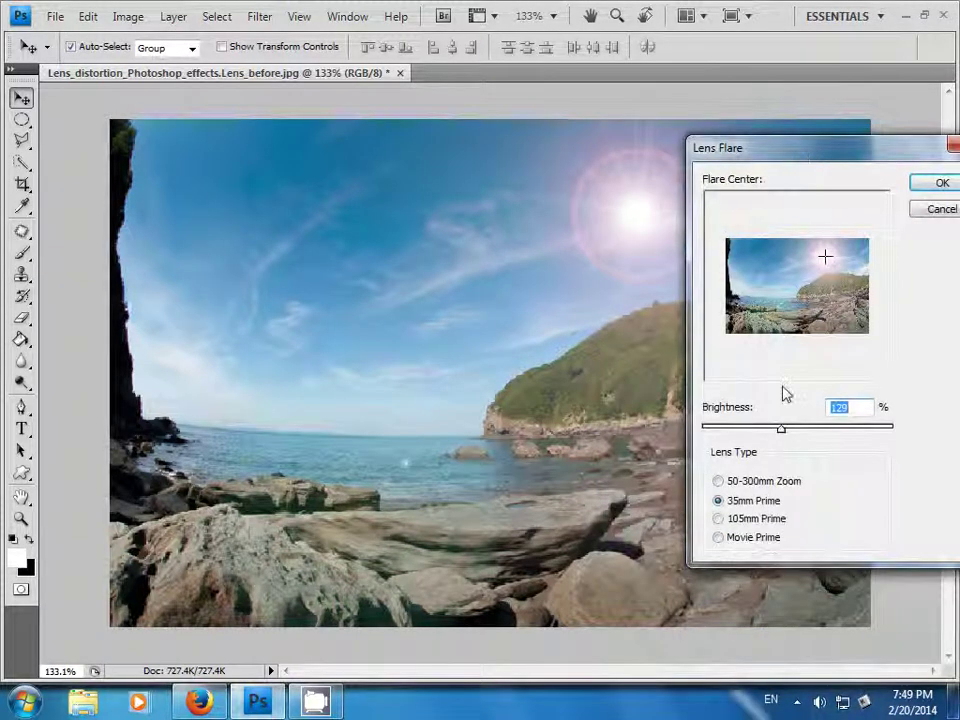
pyautogui.click(718, 482)
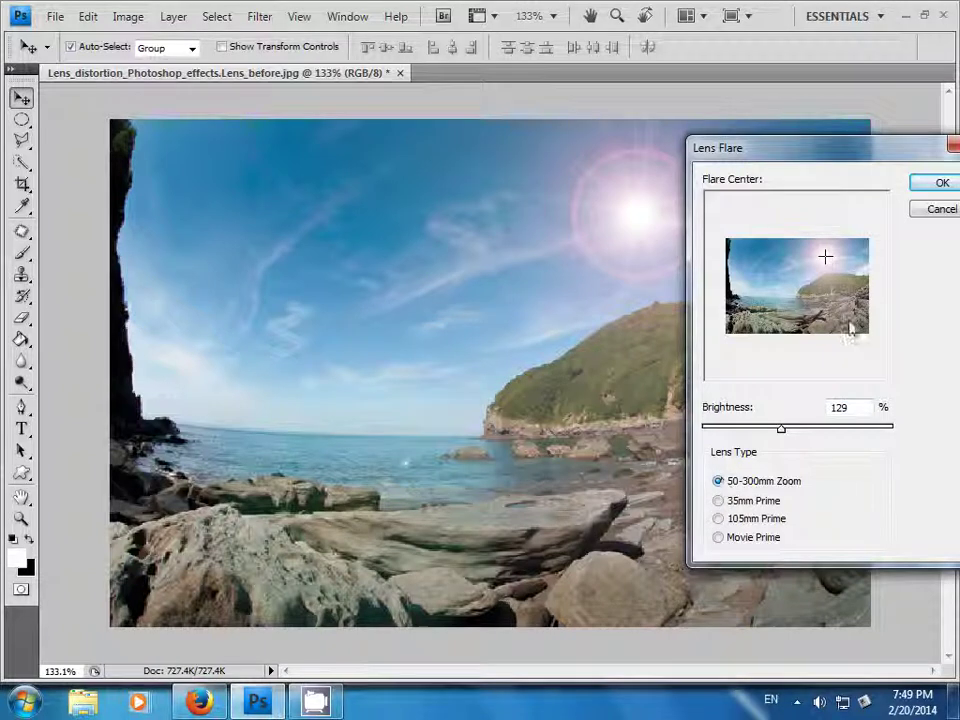
pyautogui.moveTo(889, 160); pyautogui.dragTo(858, 148)
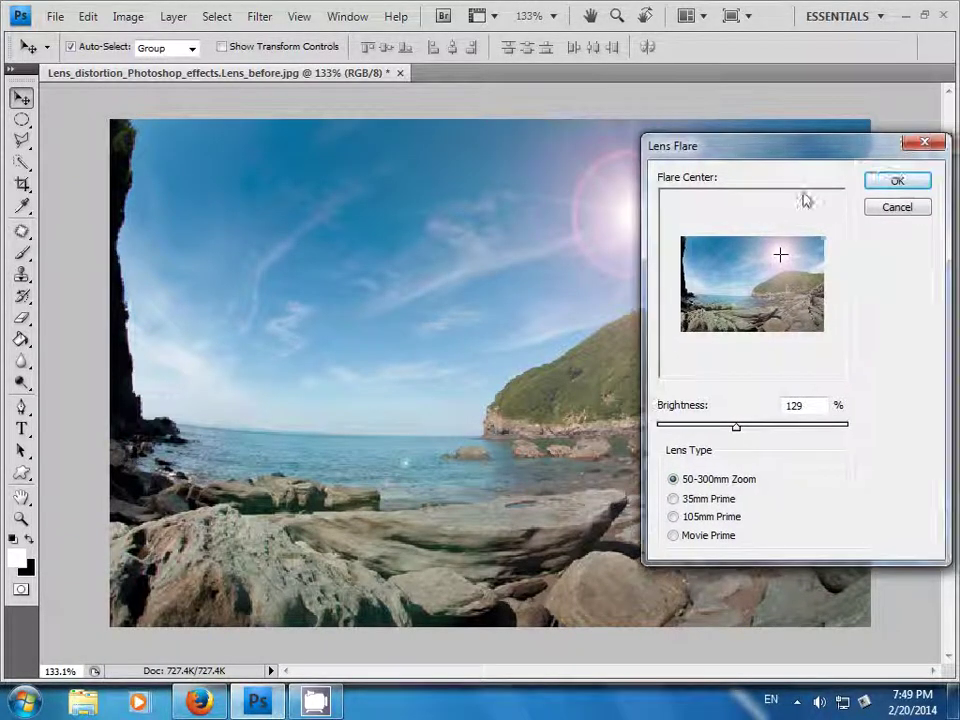
pyautogui.moveTo(751, 418)
pyautogui.mouseDown()
pyautogui.moveTo(716, 420)
pyautogui.moveTo(795, 420)
pyautogui.mouseUp()
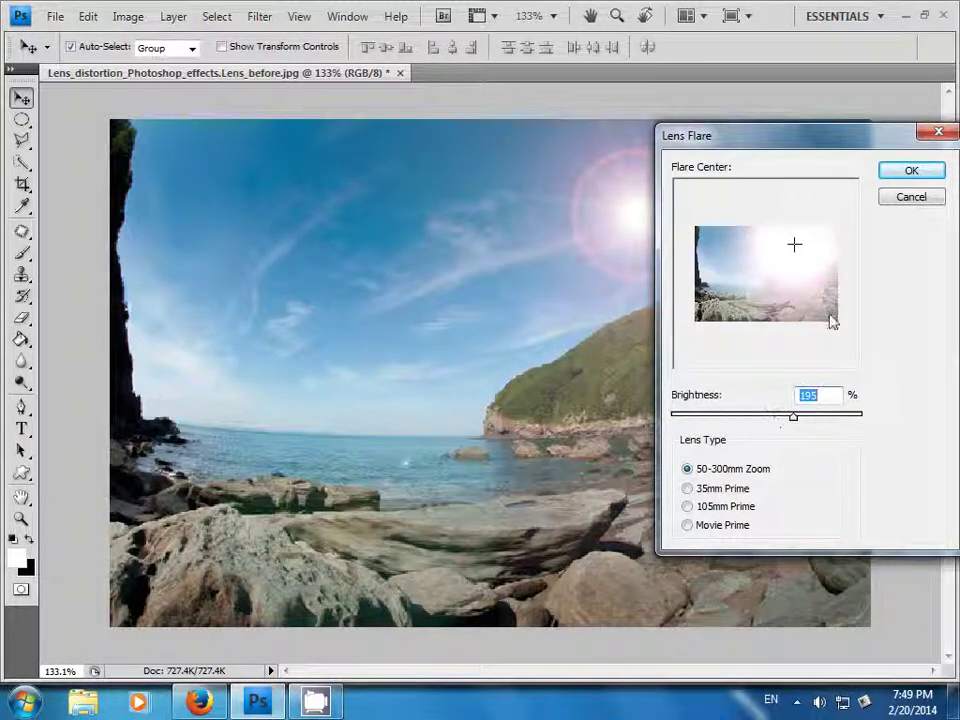
pyautogui.moveTo(795, 156); pyautogui.dragTo(637, 193)
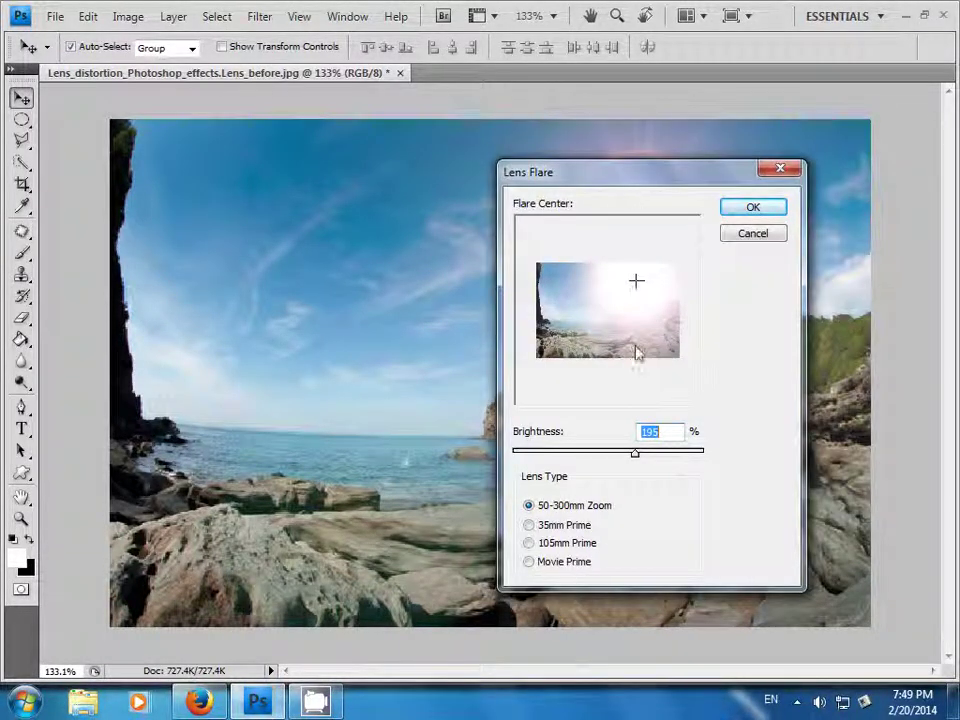
pyautogui.moveTo(636, 453)
pyautogui.mouseDown()
pyautogui.moveTo(665, 453)
pyautogui.moveTo(580, 453)
pyautogui.mouseUp()
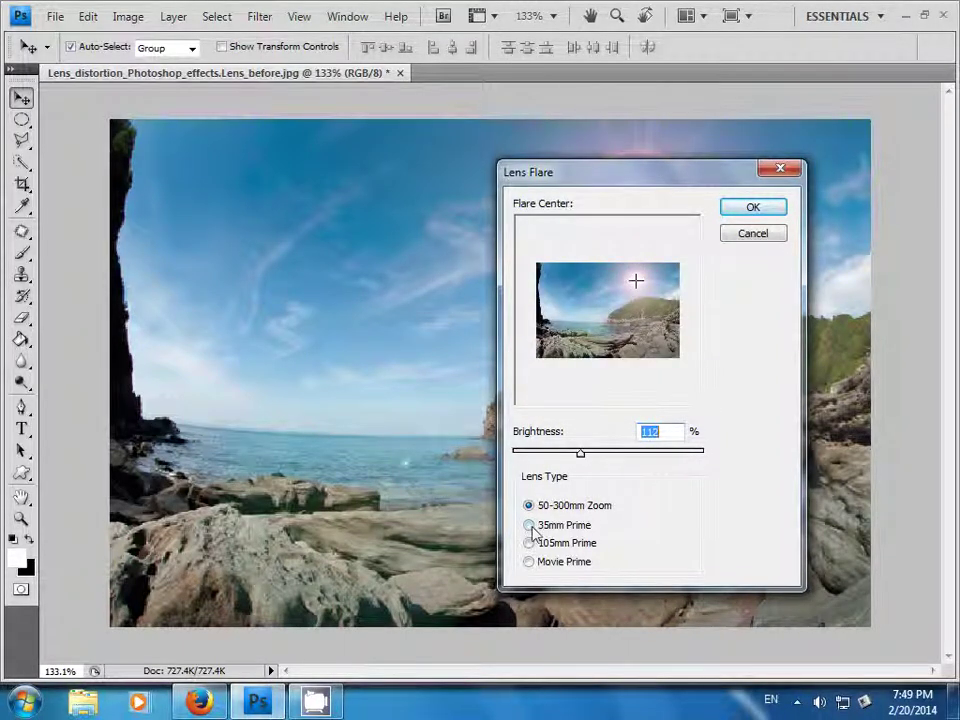
pyautogui.click(529, 525)
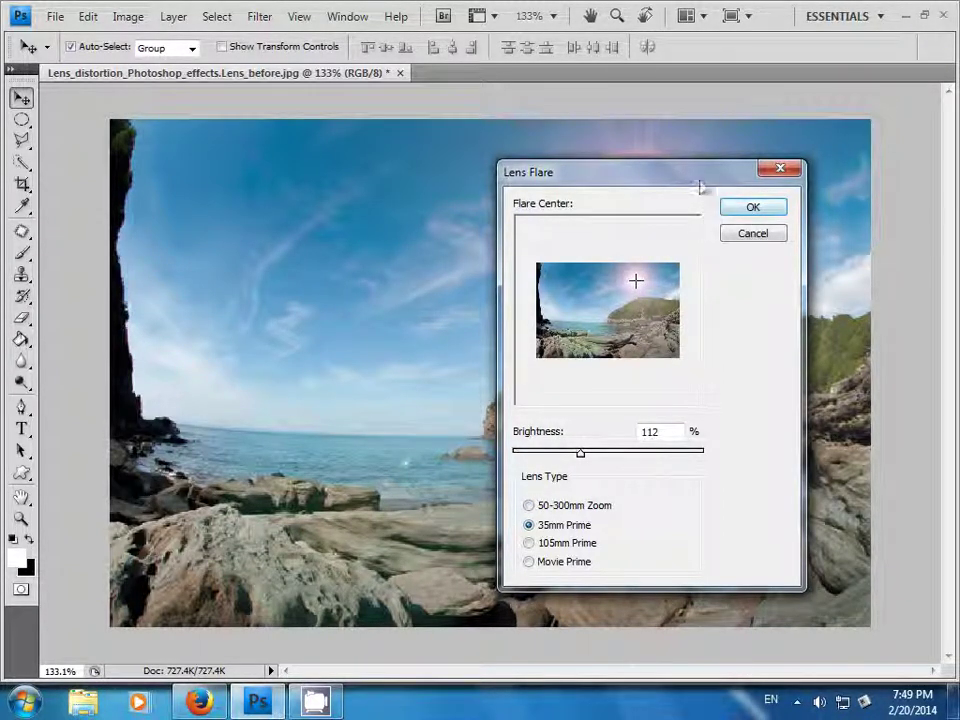
pyautogui.moveTo(702, 186); pyautogui.dragTo(359, 194)
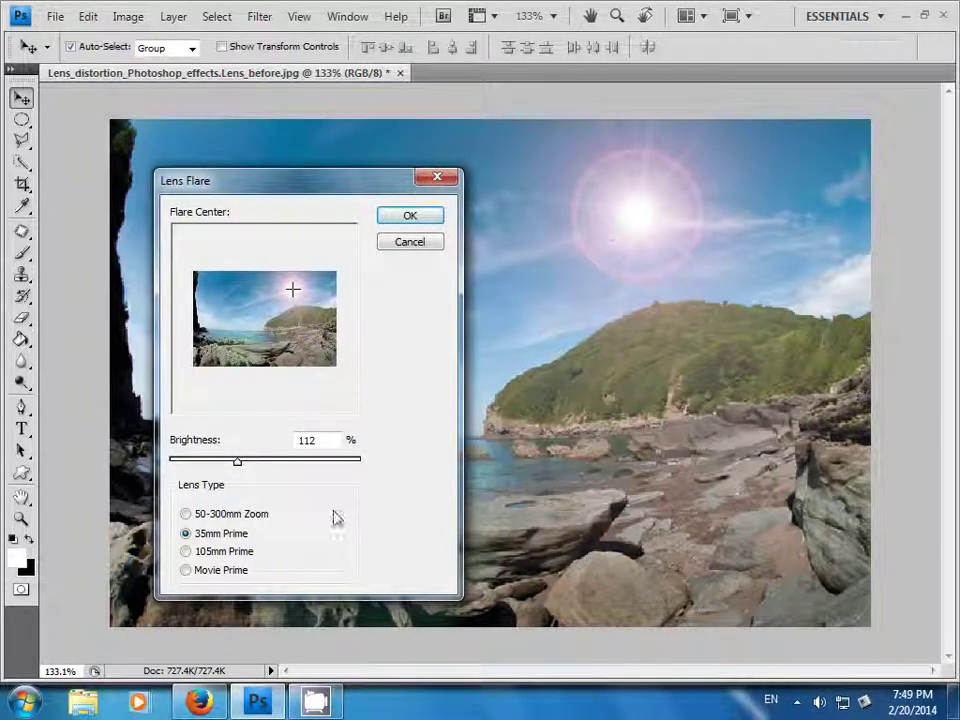
pyautogui.click(186, 515)
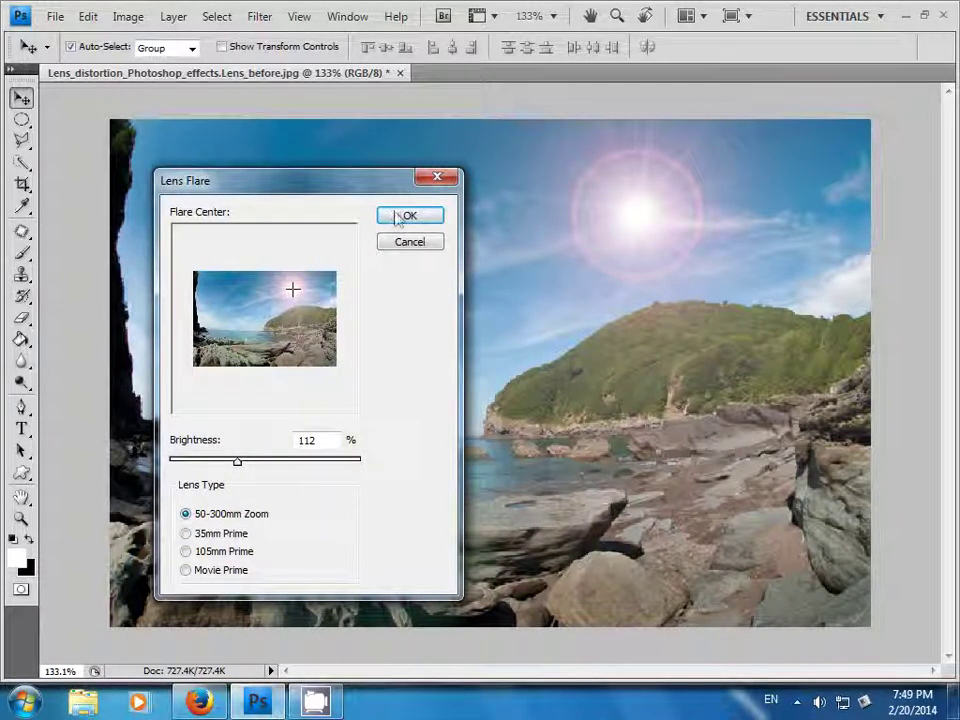
pyautogui.click(394, 214)
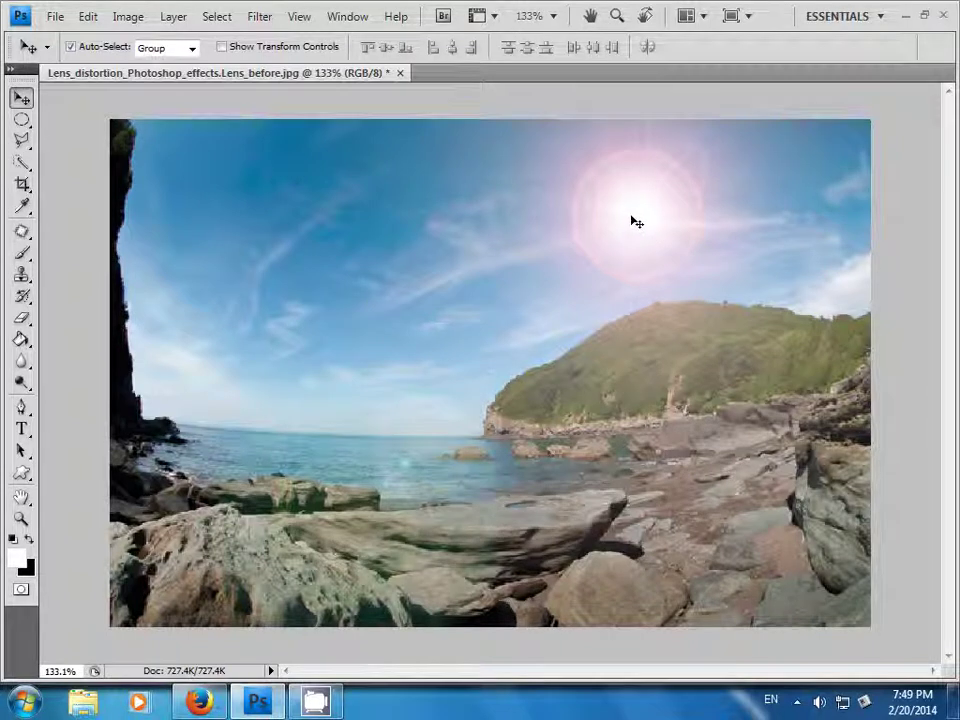
# Step: Apply a third flare above the hill with the 105mm Prime lens at 128% brightness
pyautogui.click(259, 18)
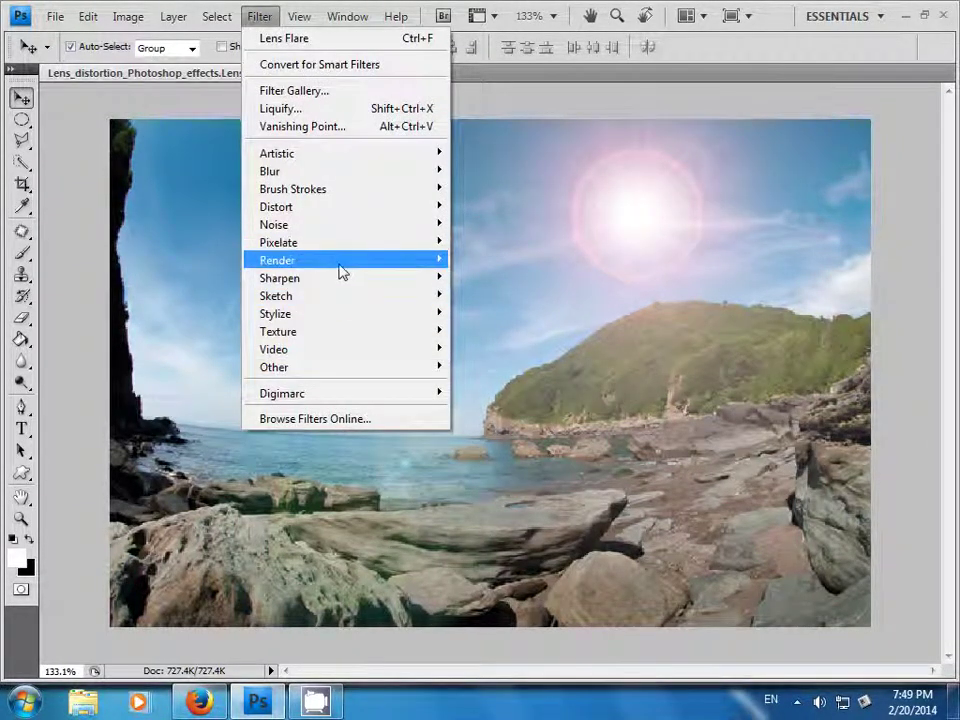
pyautogui.moveTo(277, 260)
pyautogui.click(478, 314)
pyautogui.moveTo(487, 114)
pyautogui.mouseDown()
pyautogui.moveTo(755, 156)
pyautogui.moveTo(792, 152)
pyautogui.moveTo(289, 146)
pyautogui.mouseUp()
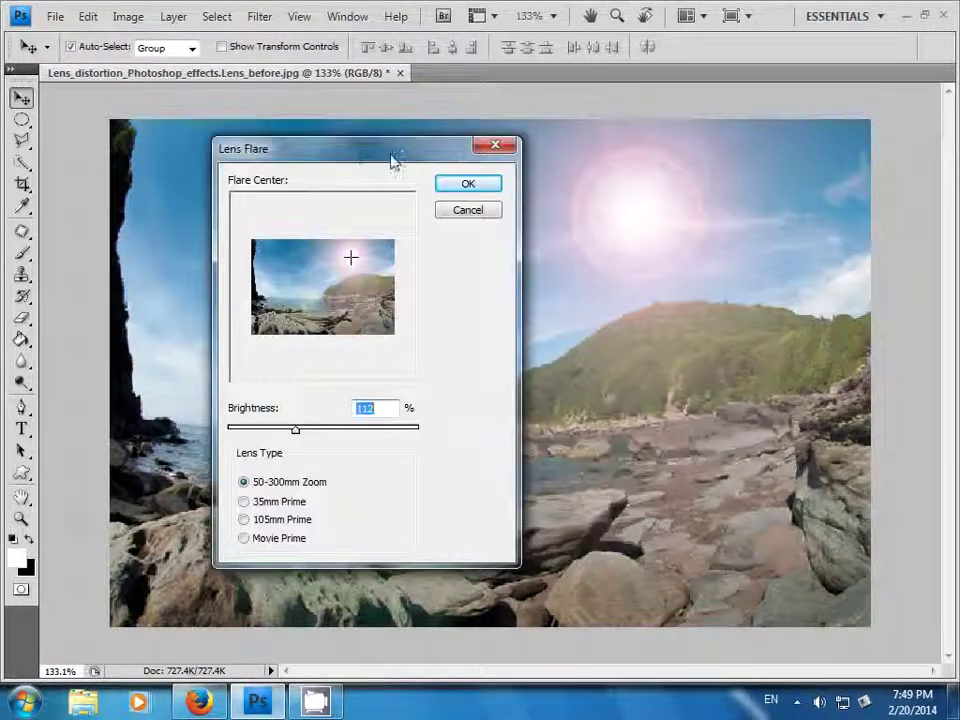
pyautogui.click(161, 507)
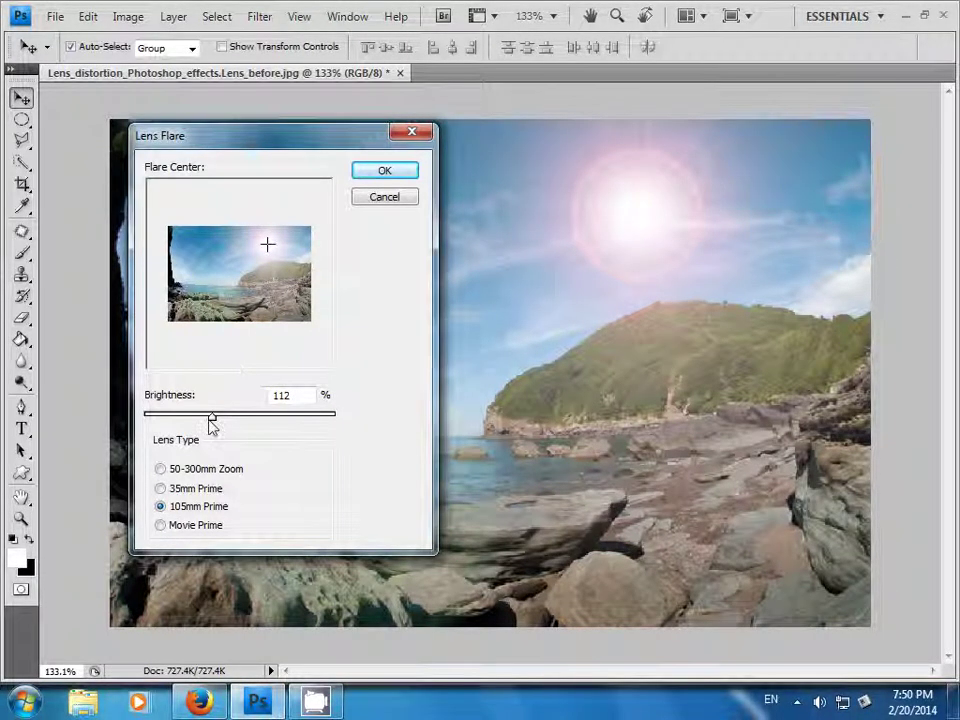
pyautogui.moveTo(211, 419); pyautogui.dragTo(224, 421)
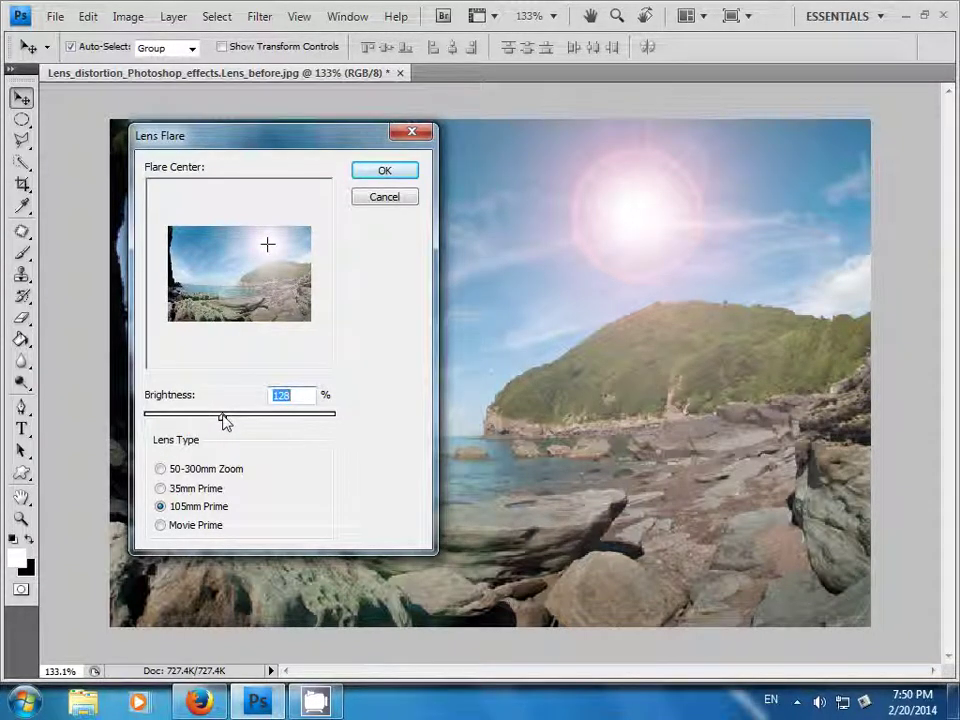
pyautogui.click(382, 172)
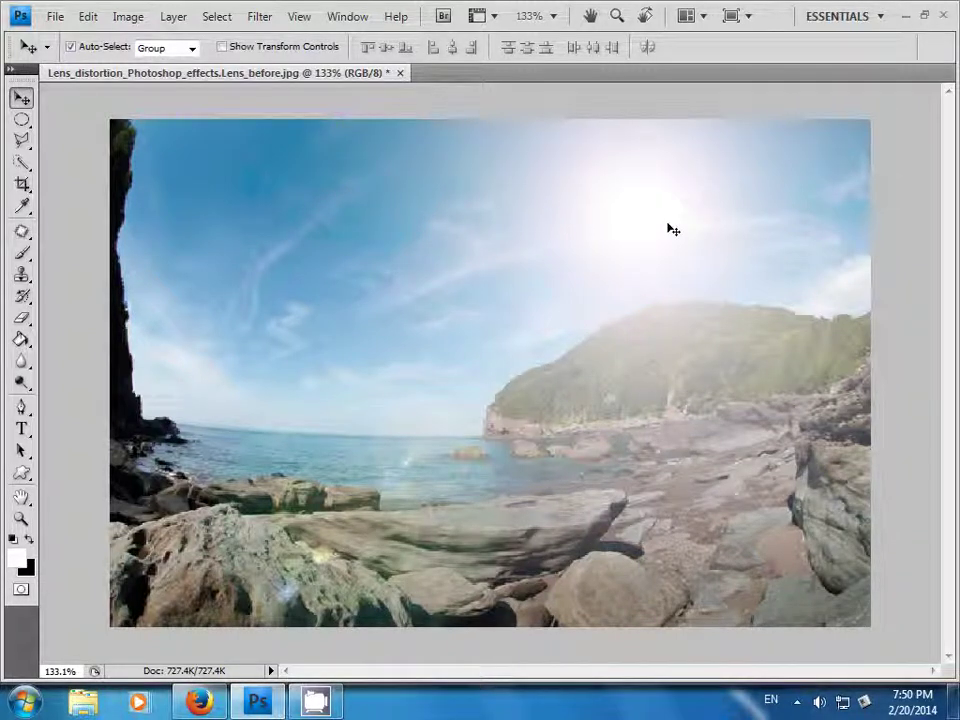
# Step: Apply a Movie Prime flare at 161% brightness, streaking across the sky above the hill
pyautogui.click(260, 18)
pyautogui.moveTo(277, 260)
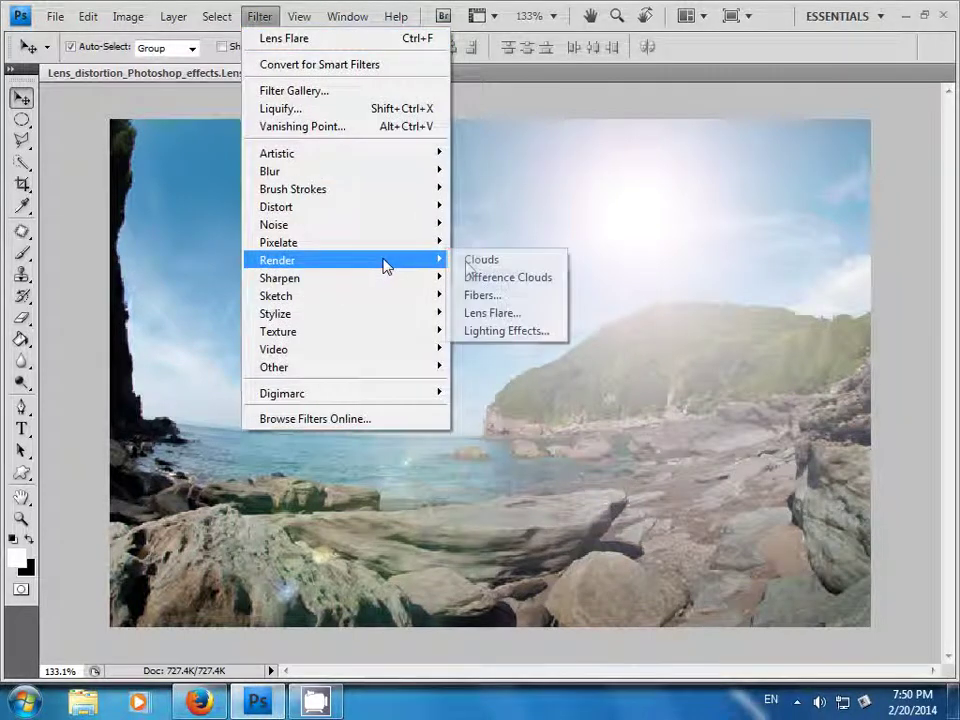
pyautogui.click(492, 313)
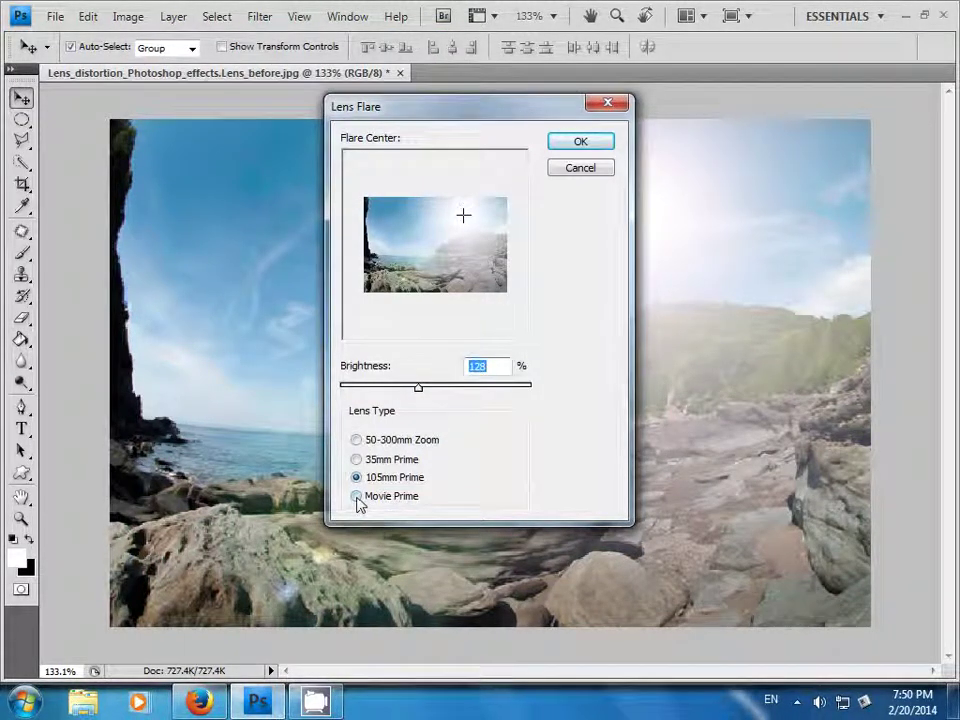
pyautogui.click(358, 499)
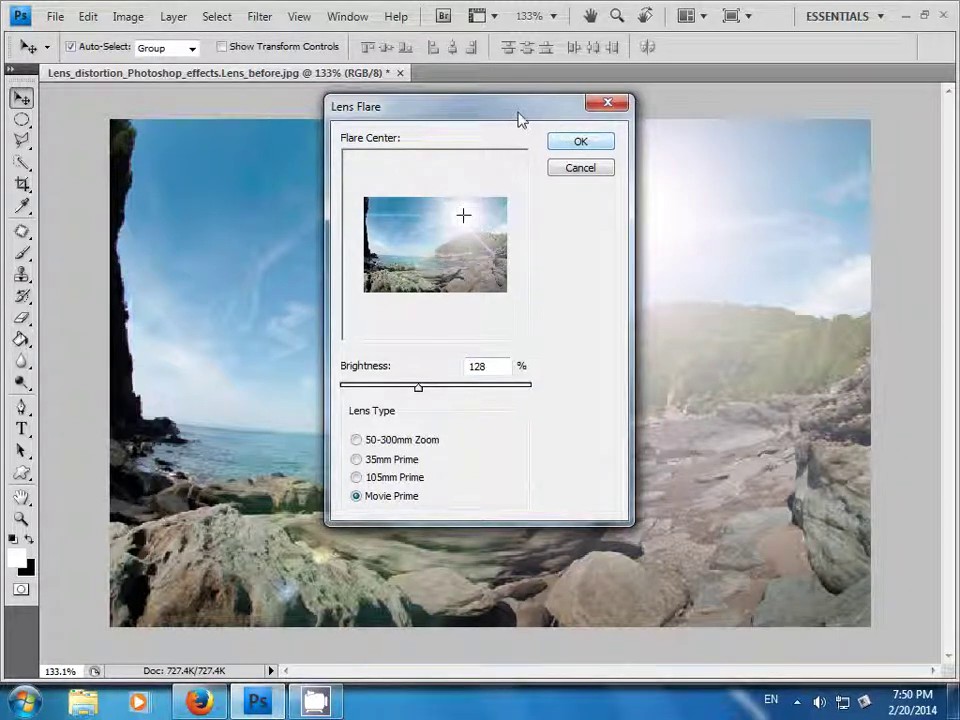
pyautogui.moveTo(516, 108); pyautogui.dragTo(391, 161)
pyautogui.moveTo(295, 450)
pyautogui.mouseDown()
pyautogui.moveTo(331, 444)
pyautogui.moveTo(314, 443)
pyautogui.mouseUp()
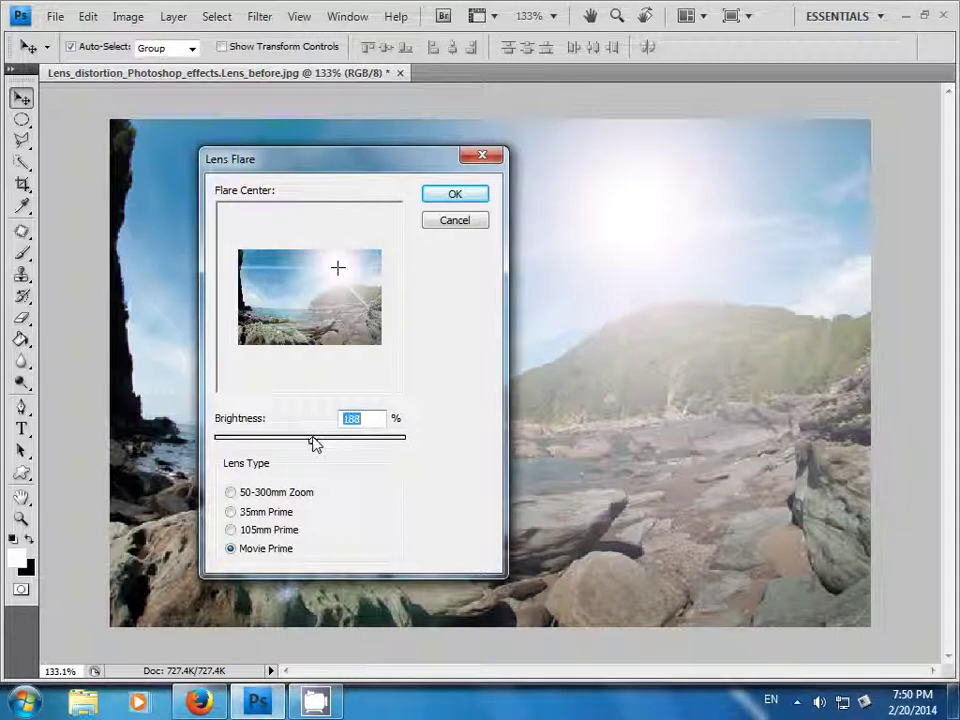
pyautogui.click(438, 198)
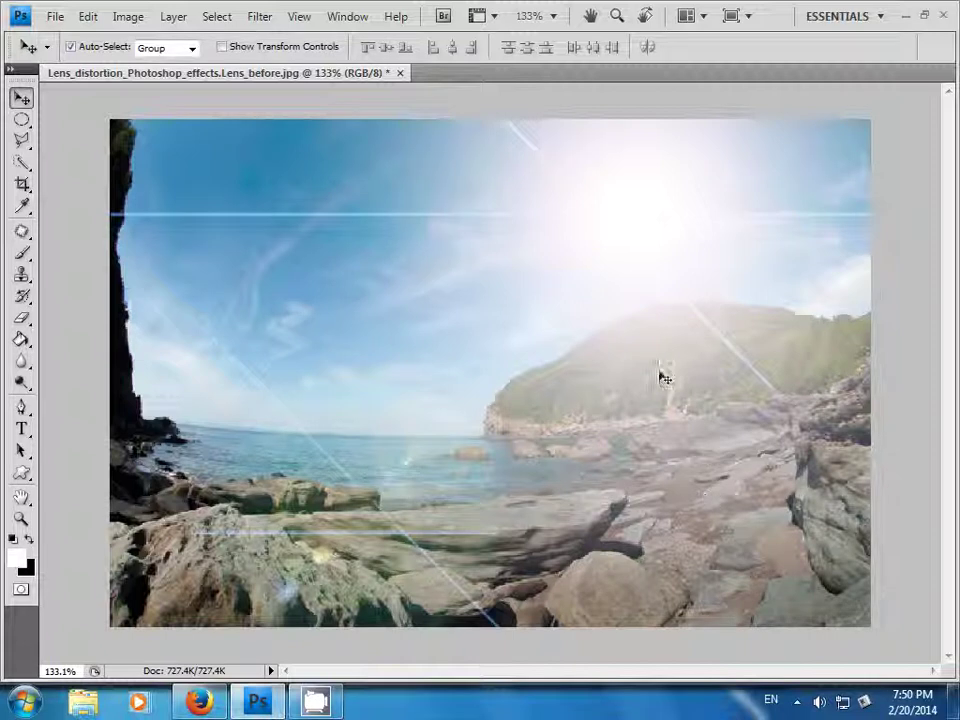
# Step: Reapply the Movie Prime 161% flare with its centre moved onto the left cliff
pyautogui.click(258, 18)
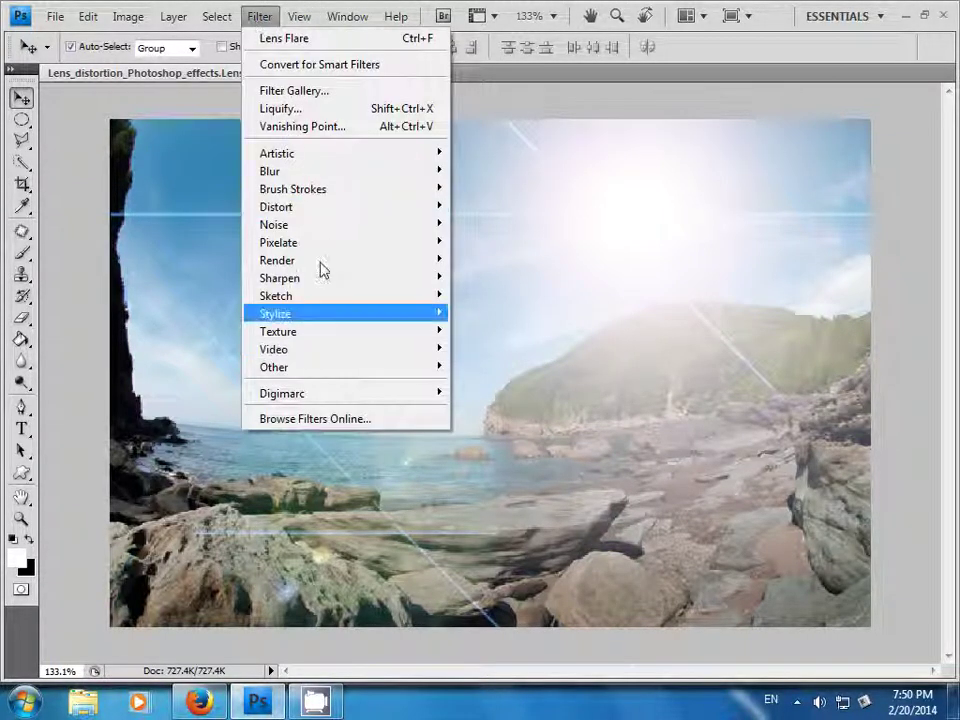
pyautogui.moveTo(277, 260)
pyautogui.click(498, 313)
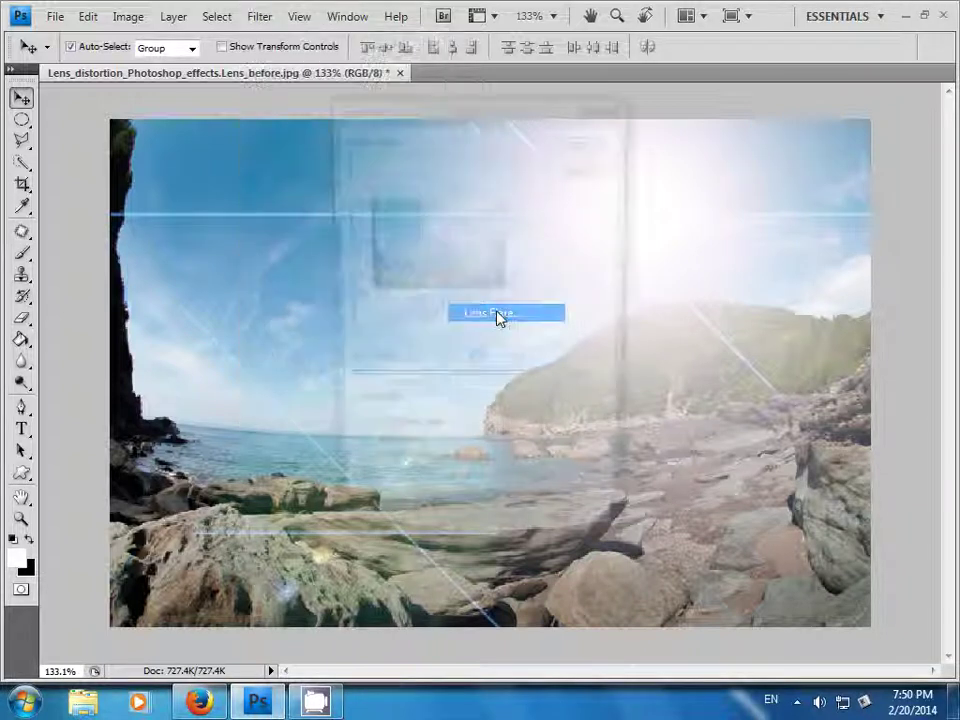
pyautogui.moveTo(467, 107)
pyautogui.mouseDown()
pyautogui.moveTo(658, 167)
pyautogui.moveTo(783, 189)
pyautogui.mouseUp()
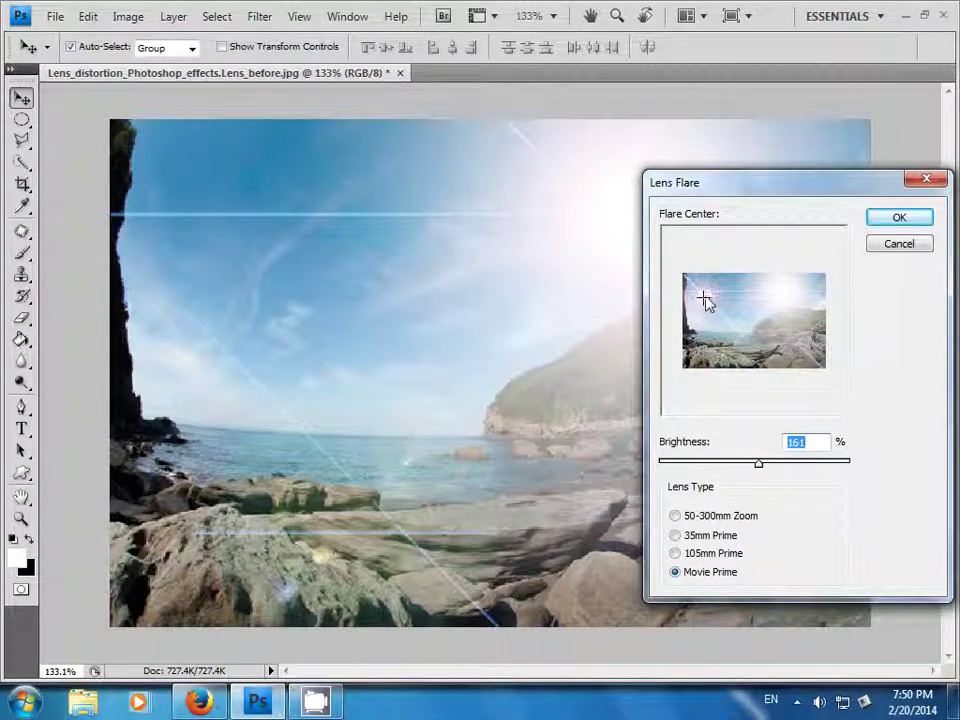
pyautogui.click(697, 320)
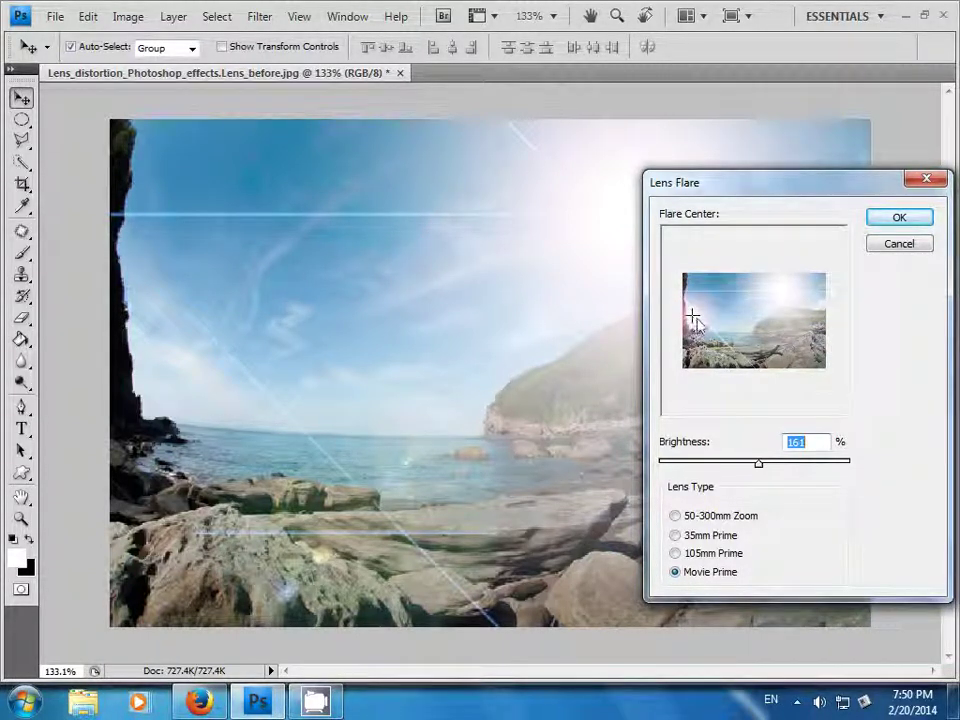
pyautogui.click(900, 220)
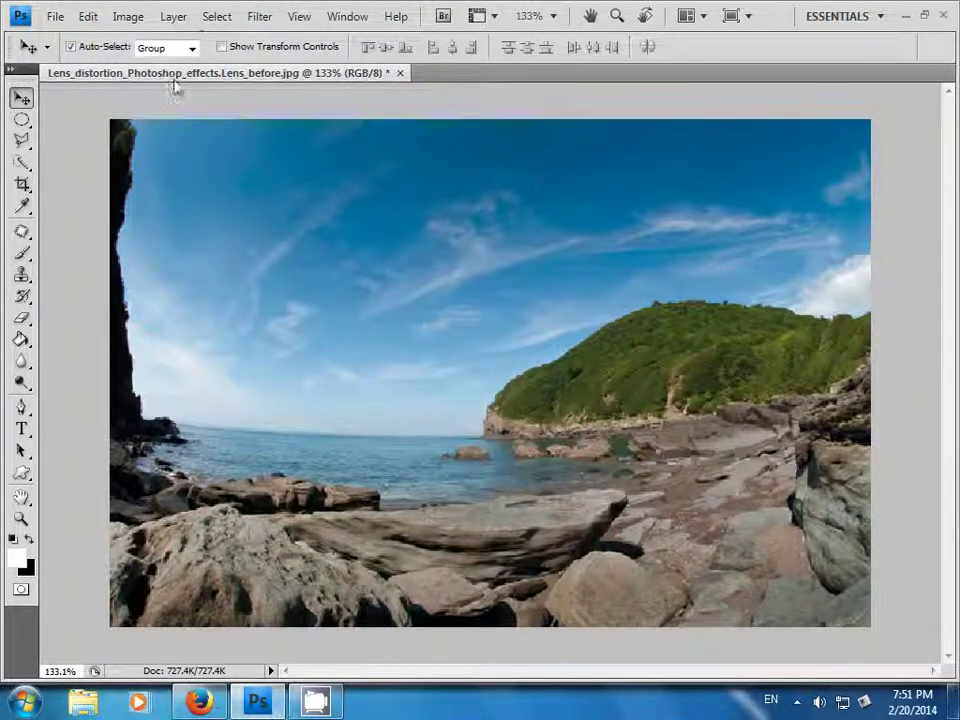
# Step: Set up a 50-300mm Zoom flare at 121% brightness centred beside the left cliff
pyautogui.click(259, 16)
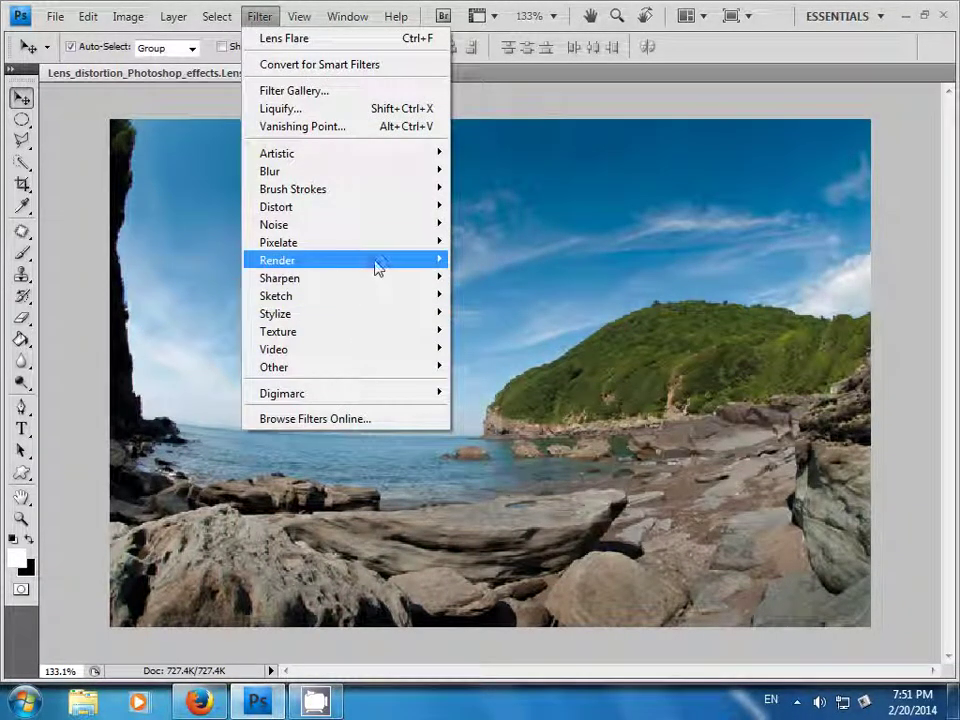
pyautogui.moveTo(300, 260)
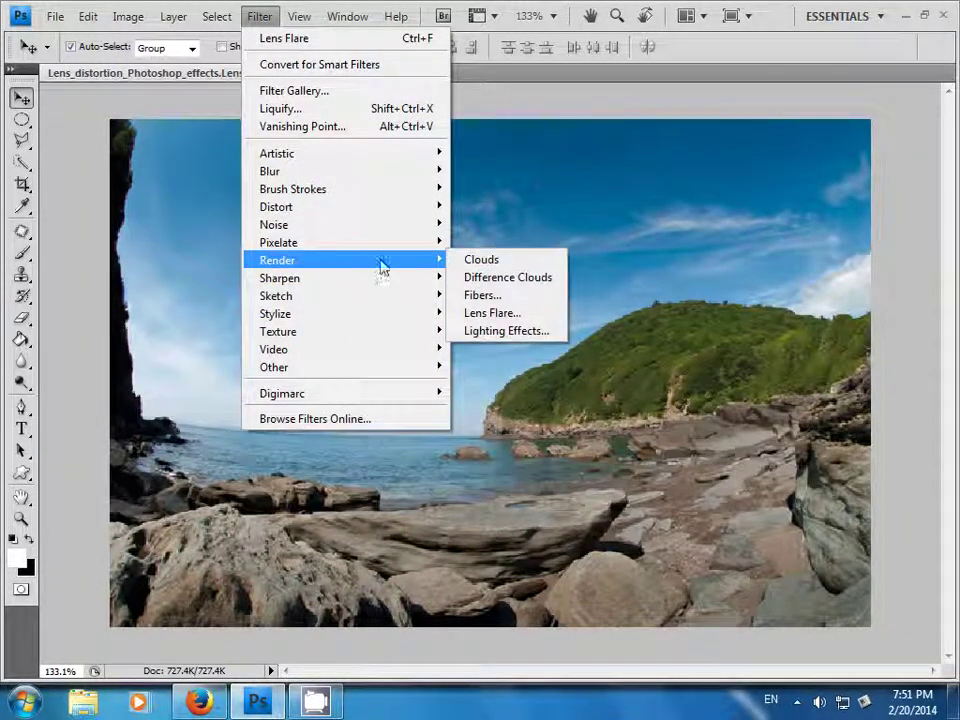
pyautogui.click(494, 314)
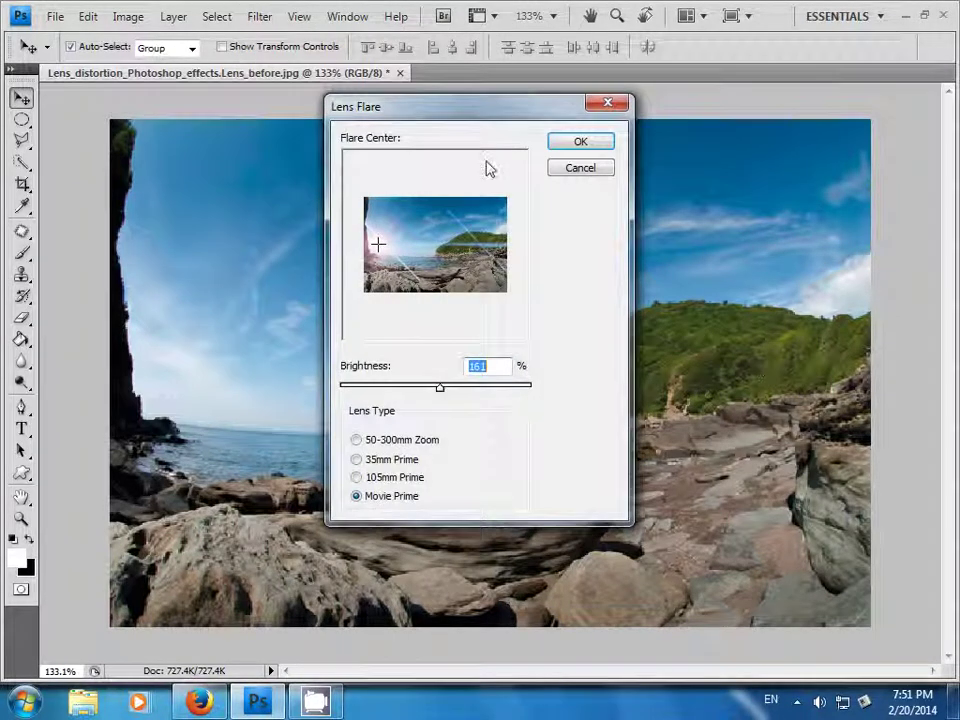
pyautogui.moveTo(504, 108); pyautogui.dragTo(747, 123)
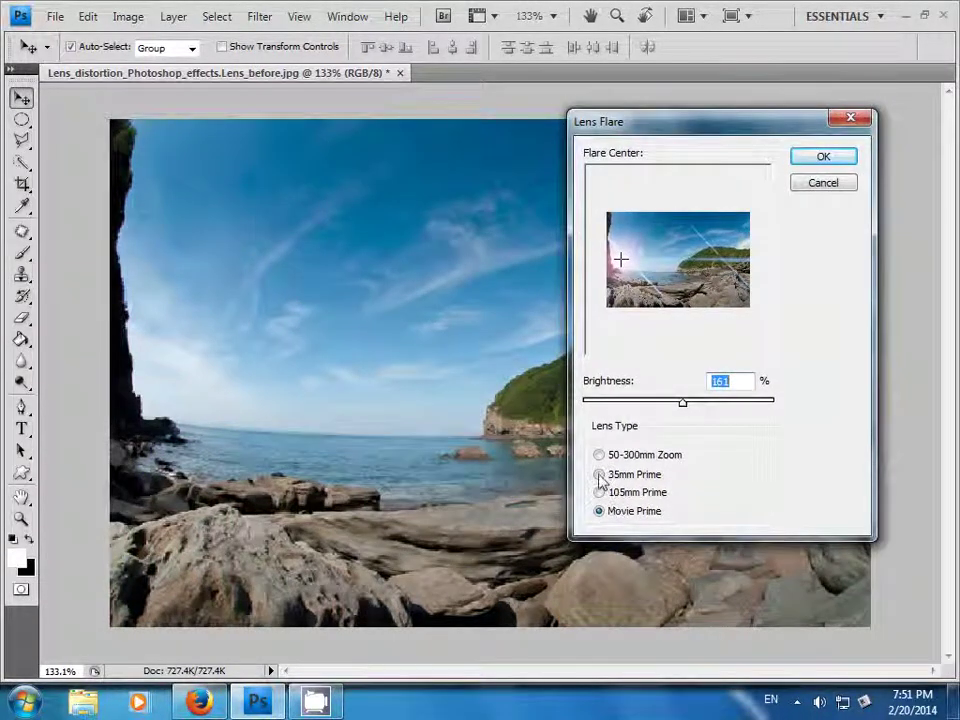
pyautogui.click(599, 475)
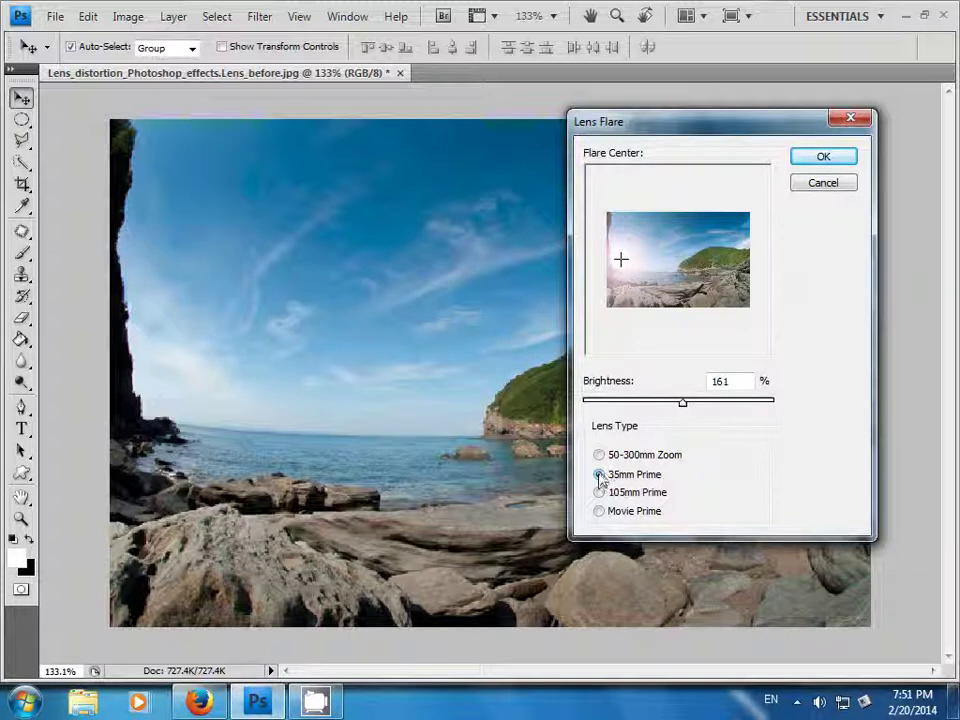
pyautogui.click(599, 456)
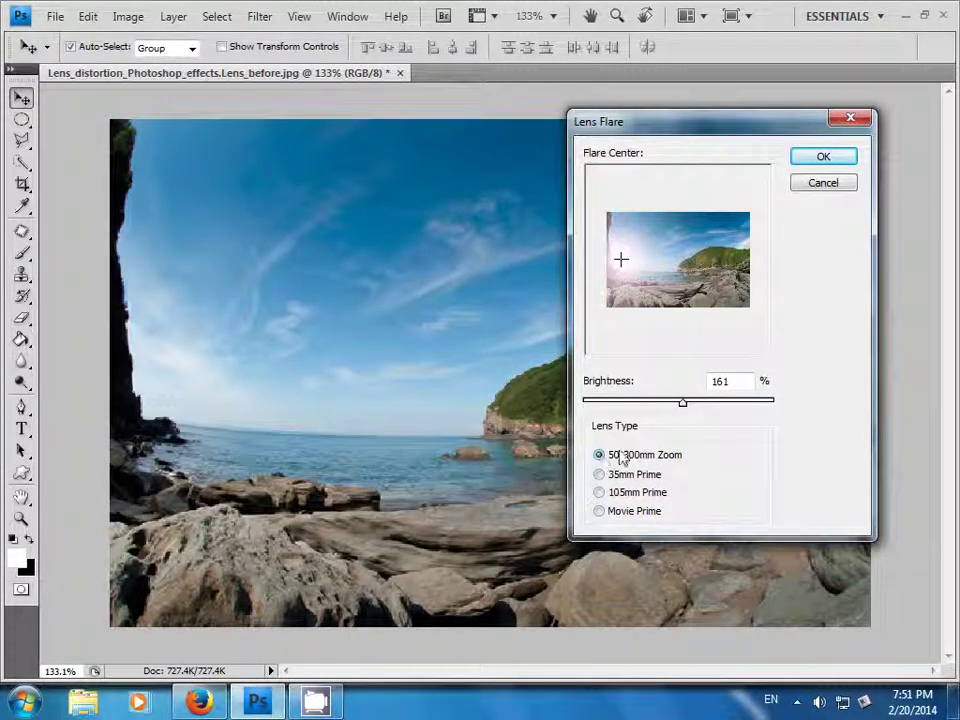
pyautogui.click(599, 474)
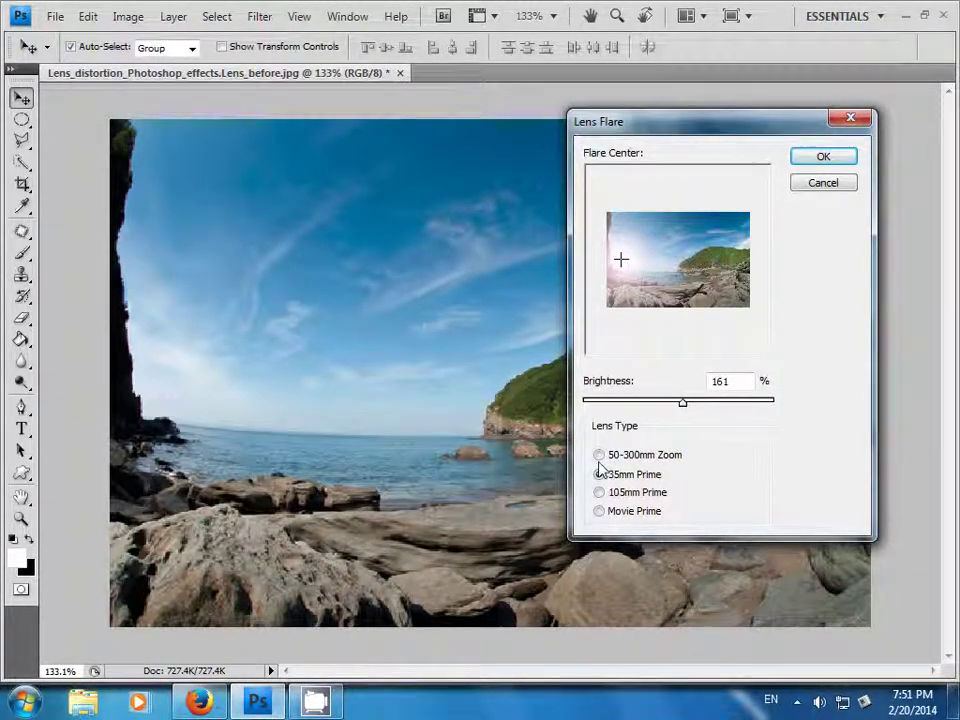
pyautogui.click(600, 456)
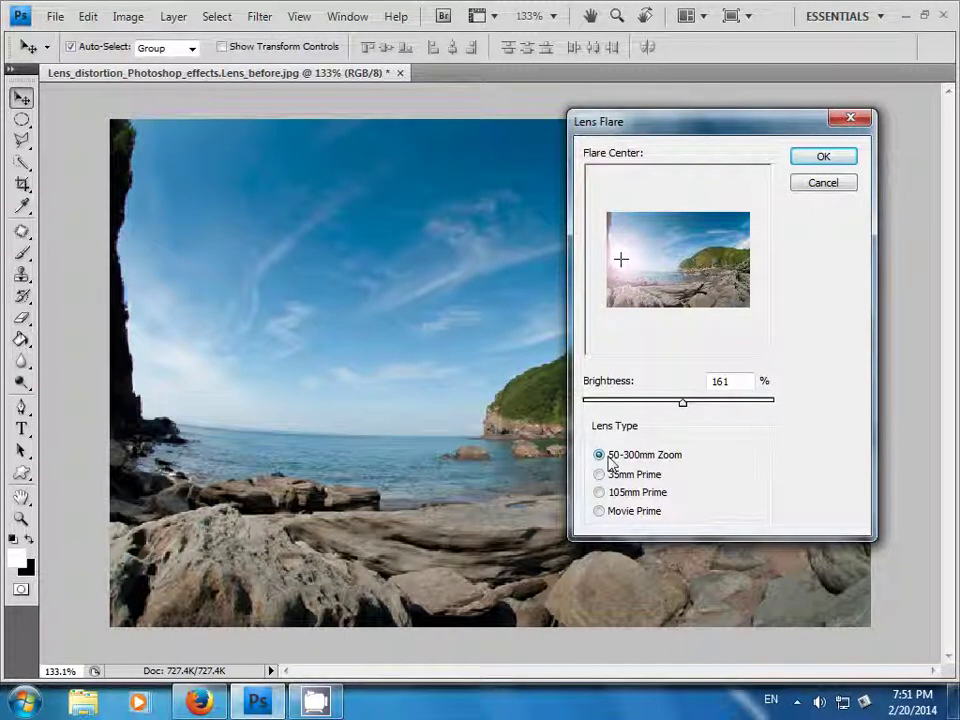
pyautogui.moveTo(683, 403); pyautogui.dragTo(651, 402)
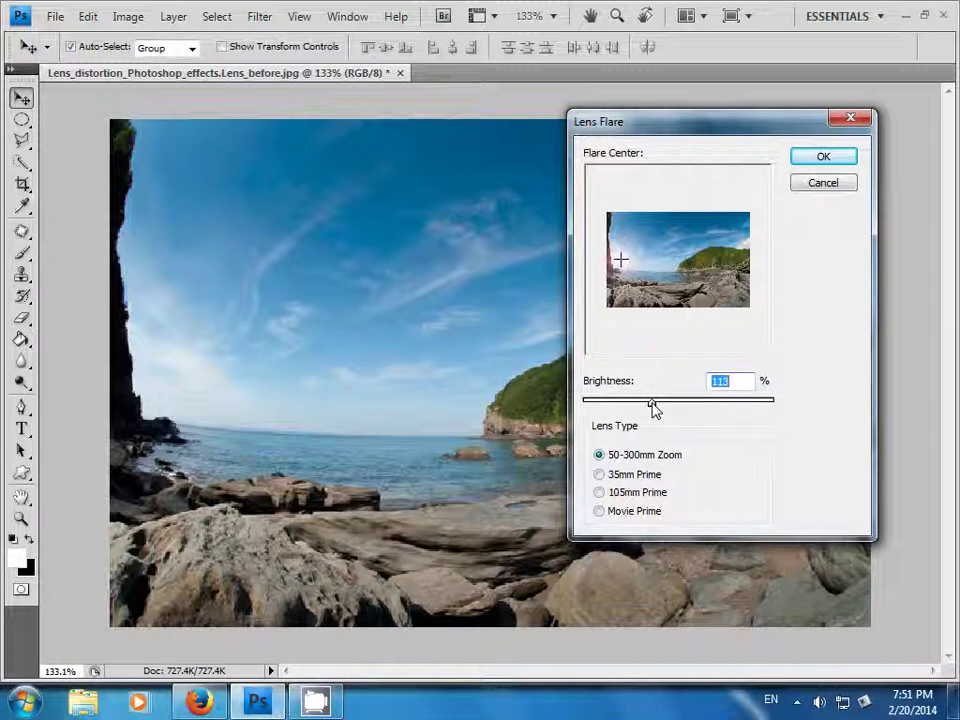
pyautogui.moveTo(652, 405); pyautogui.dragTo(658, 410)
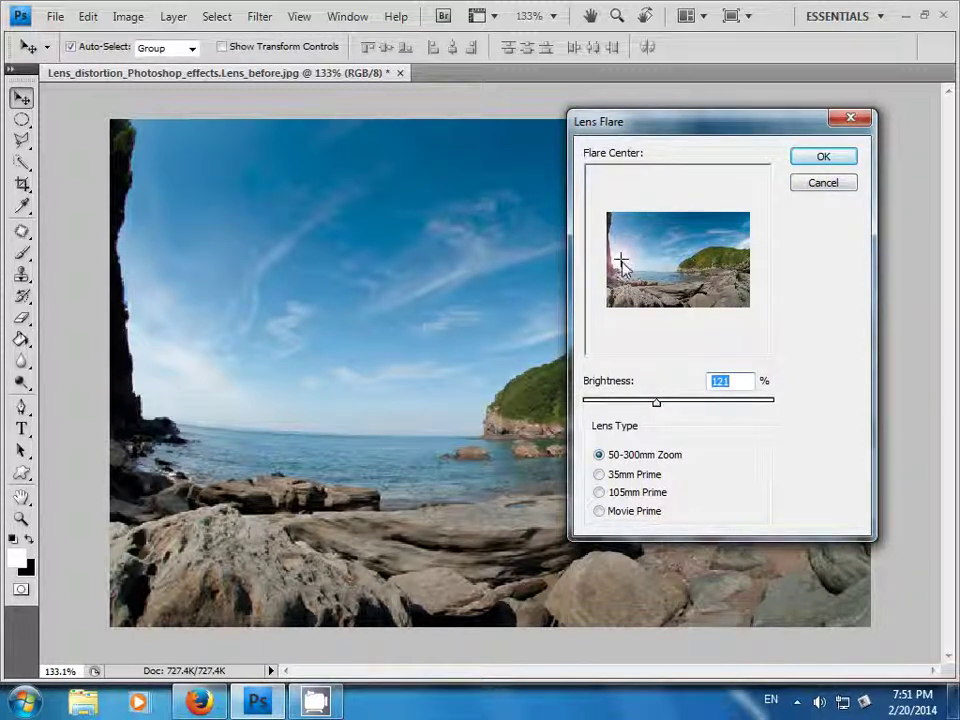
pyautogui.moveTo(621, 260)
pyautogui.mouseDown()
pyautogui.moveTo(623, 269)
pyautogui.moveTo(623, 255)
pyautogui.mouseUp()
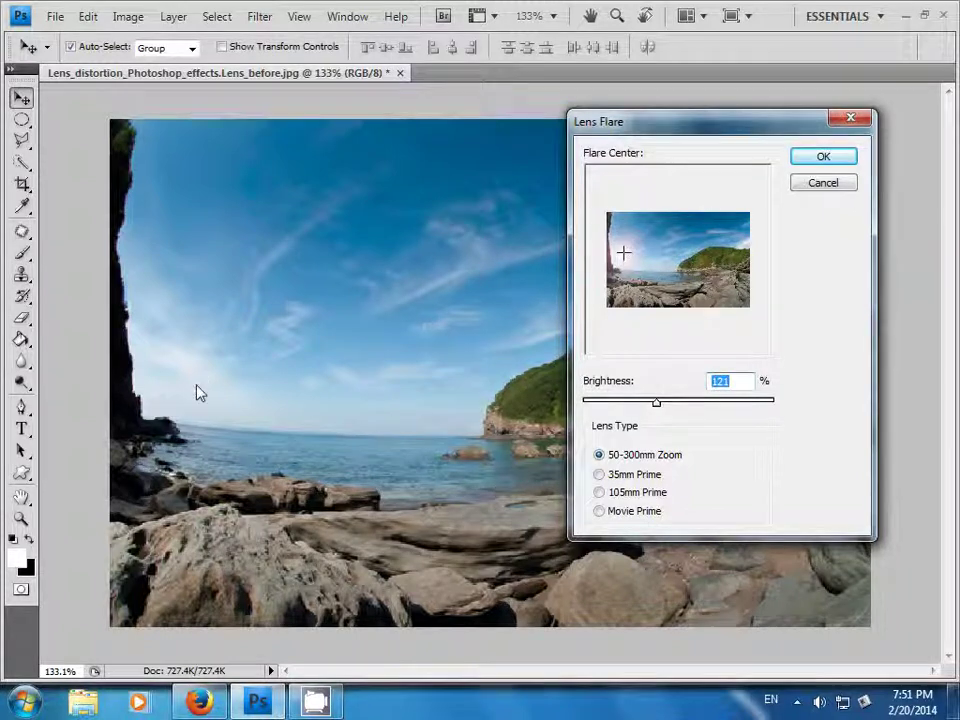
pyautogui.click(819, 158)
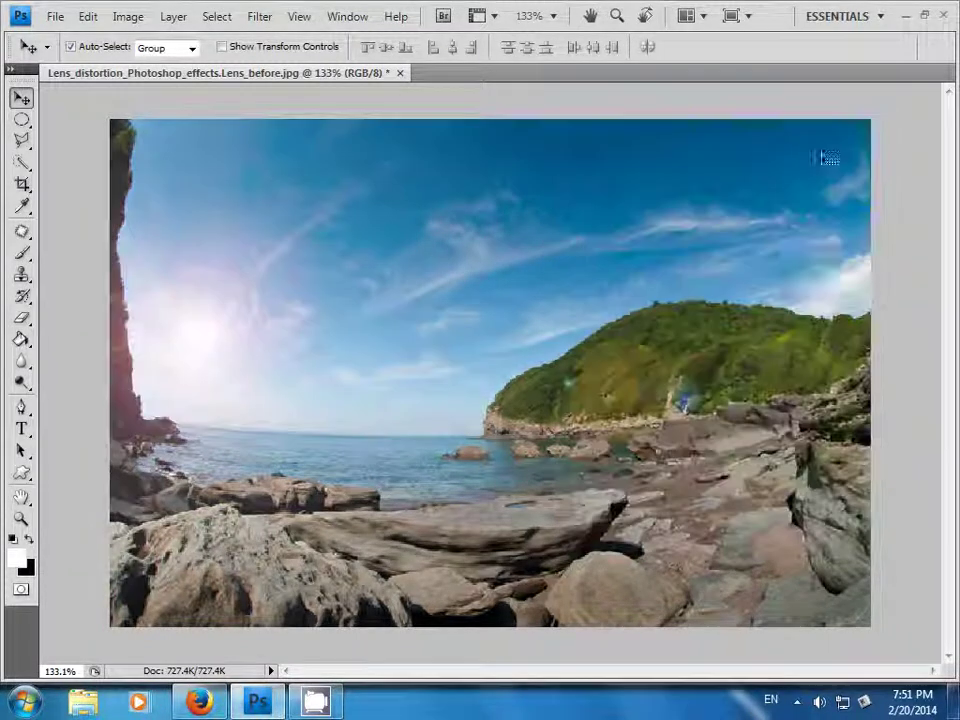